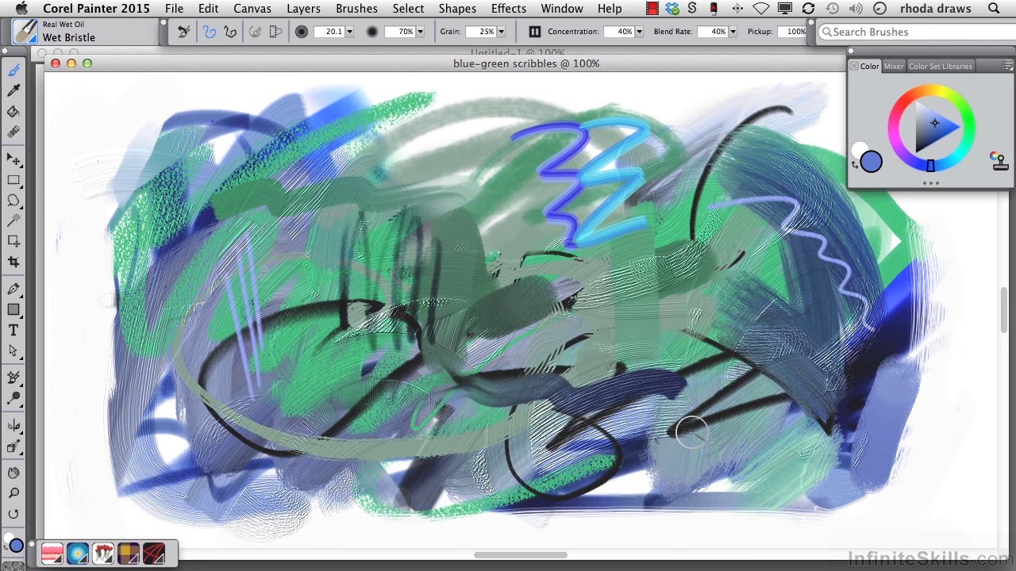
# Step: Import Scribbler-natural.pal via the Custom Palette Organizer and place the palette near the canvas top-left
pyautogui.click(566, 12)
pyautogui.moveTo(595, 130)
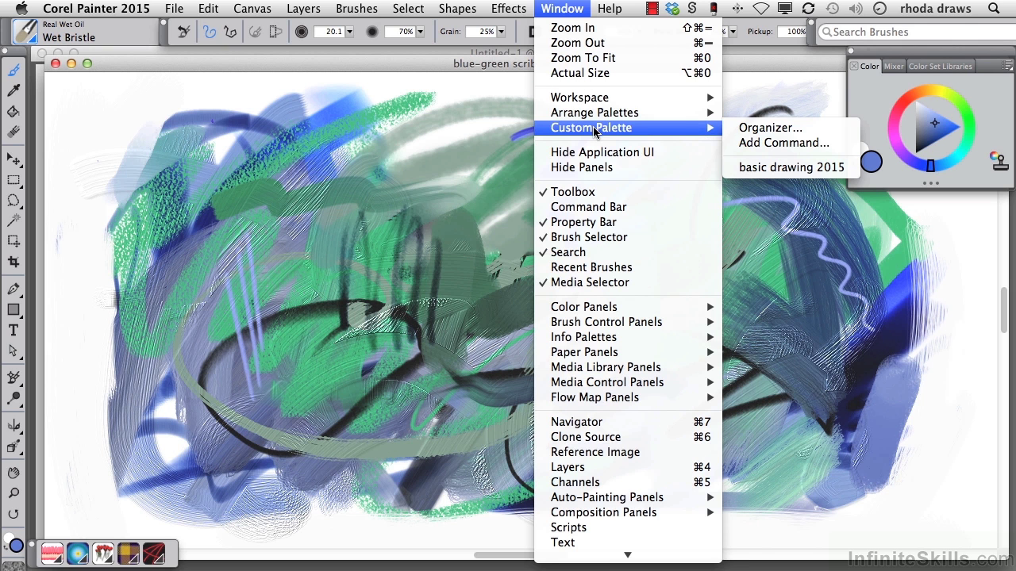
pyautogui.click(758, 129)
pyautogui.click(619, 219)
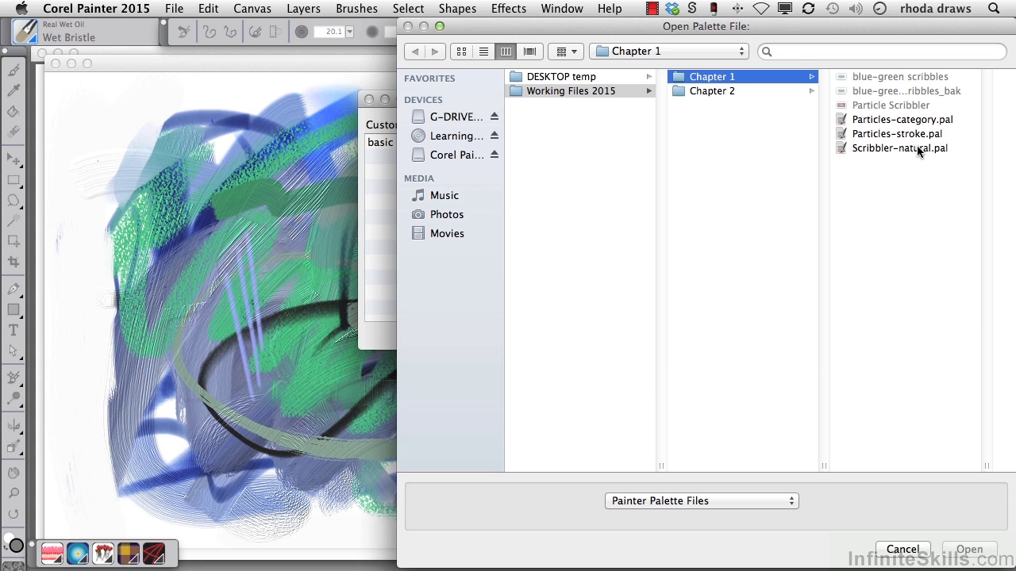
pyautogui.click(919, 151)
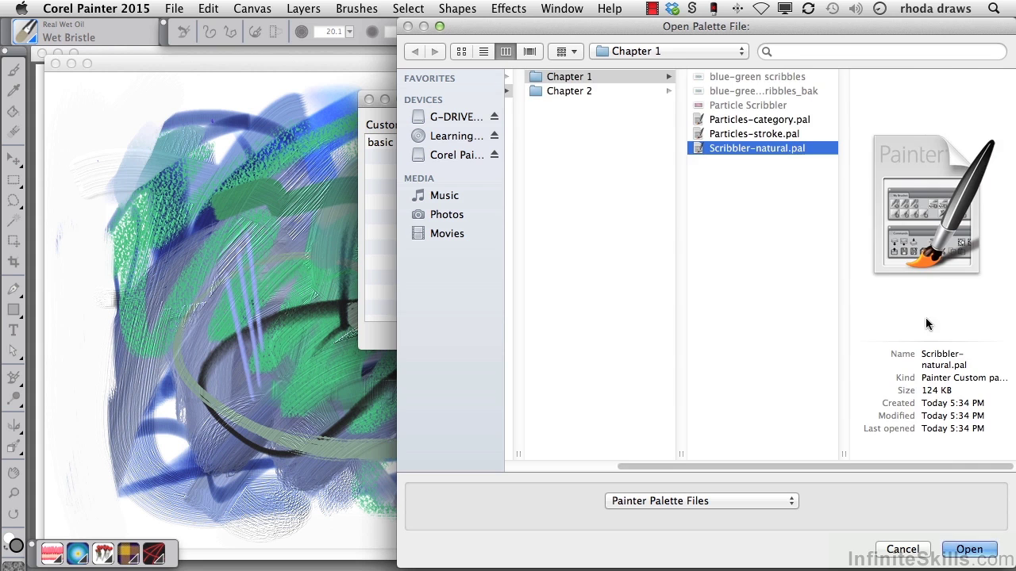
pyautogui.click(961, 548)
pyautogui.click(608, 335)
pyautogui.moveTo(150, 25); pyautogui.dragTo(241, 70)
# Step: Select Gouache Fine Bristle, stretch the palette down to three rows, and nudge it left
pyautogui.click(215, 125)
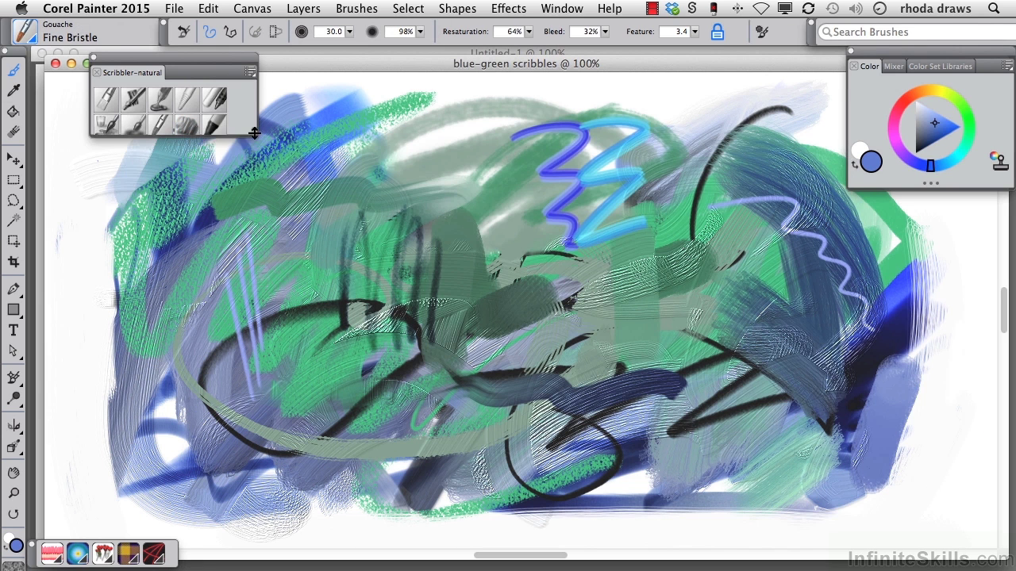
pyautogui.moveTo(238, 136); pyautogui.dragTo(249, 185)
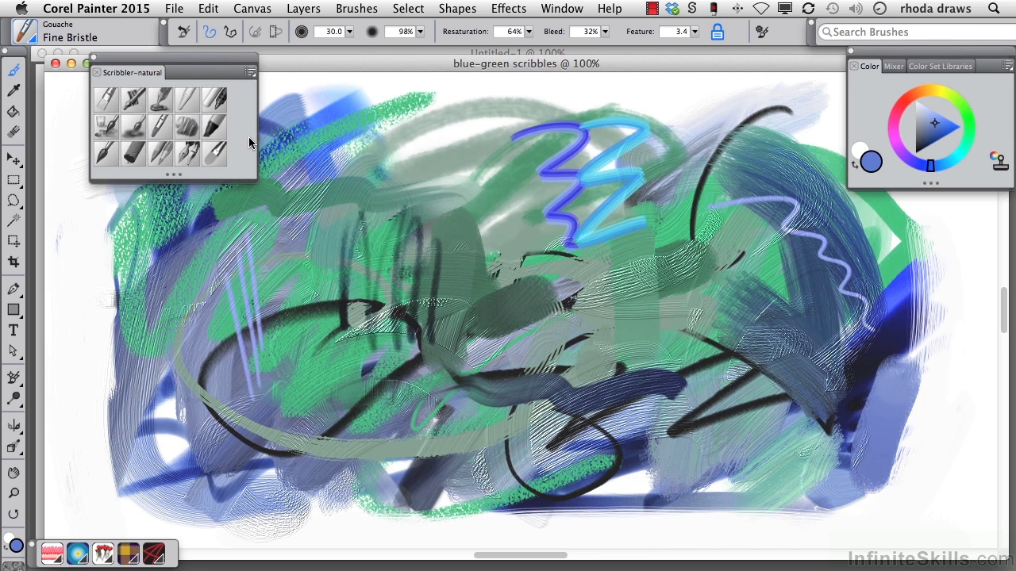
pyautogui.moveTo(218, 57); pyautogui.dragTo(191, 51)
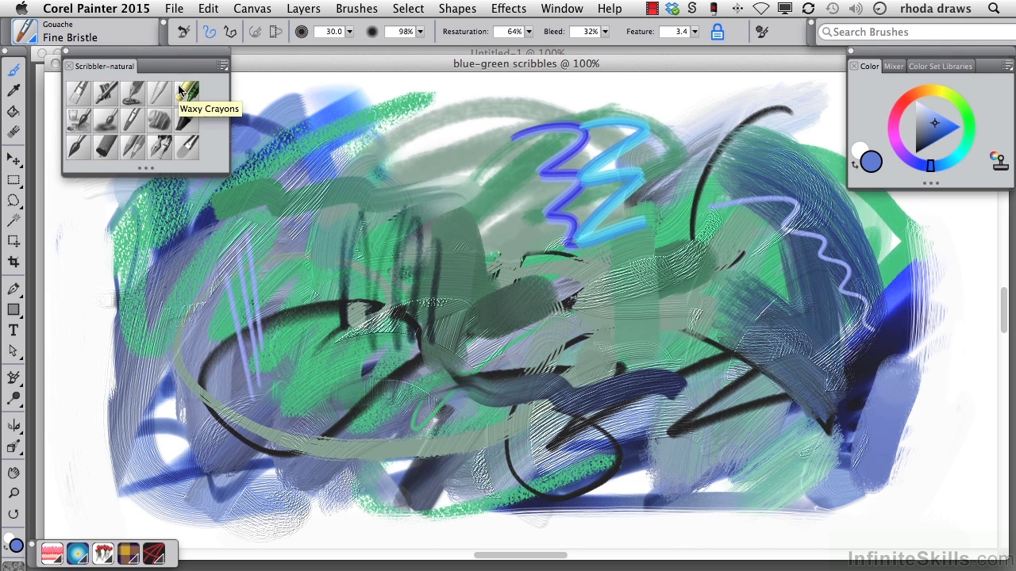
# Step: Bring the blank Untitled-1 canvas forward and paint two blue Dry Brush zigzags
pyautogui.moveTo(329, 64); pyautogui.dragTo(310, 560)
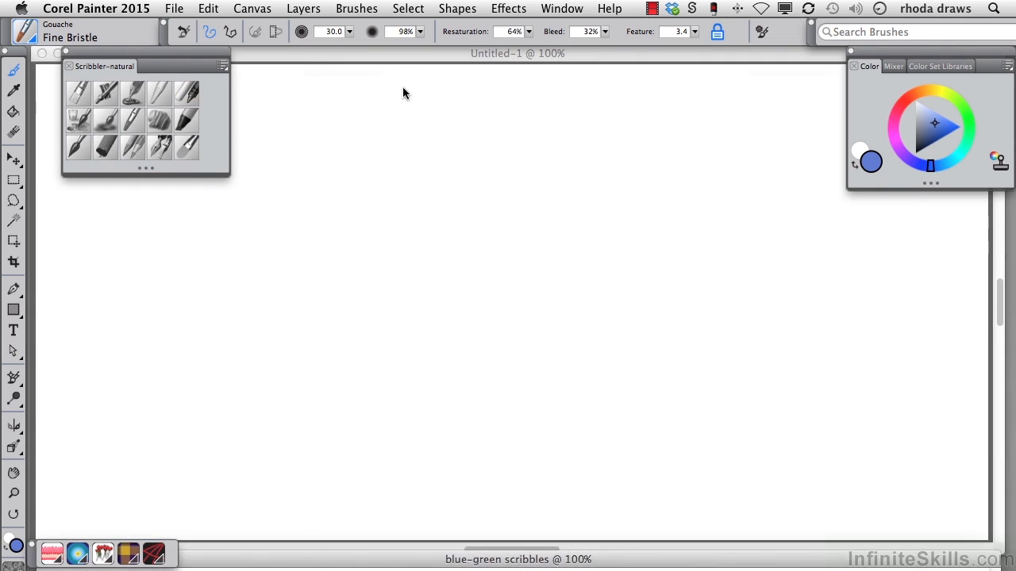
pyautogui.click(420, 58)
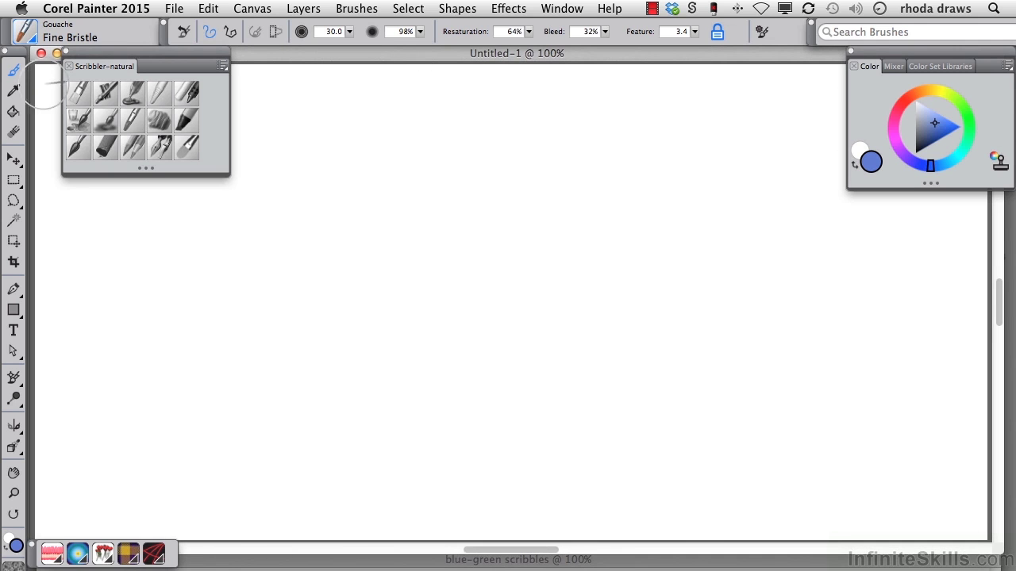
pyautogui.click(77, 100)
pyautogui.moveTo(257, 229)
pyautogui.mouseDown()
pyautogui.moveTo(340, 163)
pyautogui.moveTo(417, 213)
pyautogui.moveTo(555, 210)
pyautogui.mouseUp()
pyautogui.moveTo(123, 245)
pyautogui.mouseDown()
pyautogui.moveTo(240, 272)
pyautogui.moveTo(381, 270)
pyautogui.mouseUp()
# Step: Spray blue Fine Spray clouds over the zigzags and lower left
pyautogui.click(106, 92)
pyautogui.moveTo(277, 109)
pyautogui.mouseDown()
pyautogui.moveTo(299, 315)
pyautogui.moveTo(326, 153)
pyautogui.moveTo(369, 193)
pyautogui.moveTo(437, 189)
pyautogui.moveTo(477, 226)
pyautogui.moveTo(551, 249)
pyautogui.mouseUp()
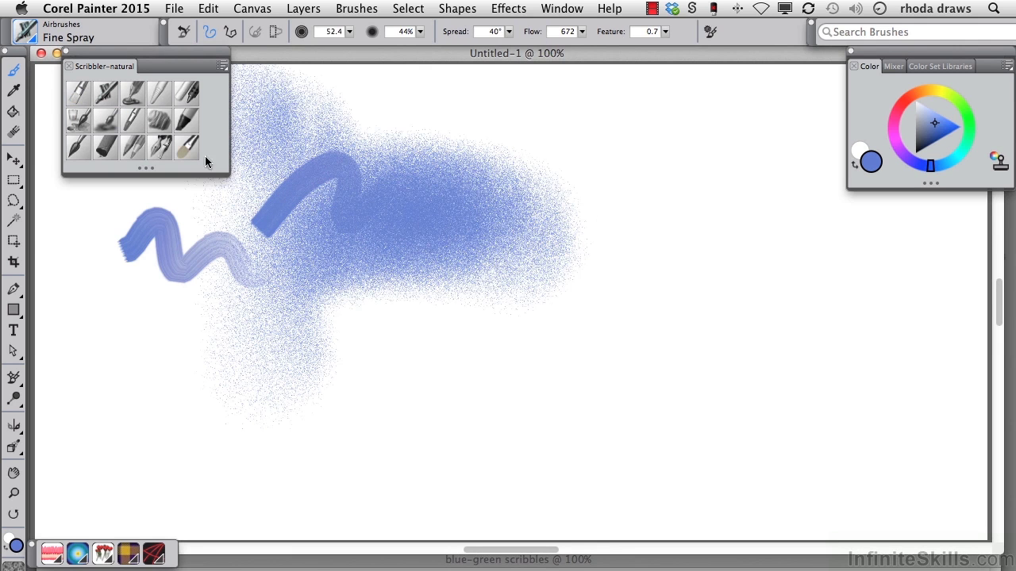
pyautogui.moveTo(103, 248)
pyautogui.mouseDown()
pyautogui.moveTo(187, 322)
pyautogui.moveTo(400, 354)
pyautogui.mouseUp()
# Step: Switch to cyan and paint six wavy Van Gogh strokes across the canvas
pyautogui.click(951, 159)
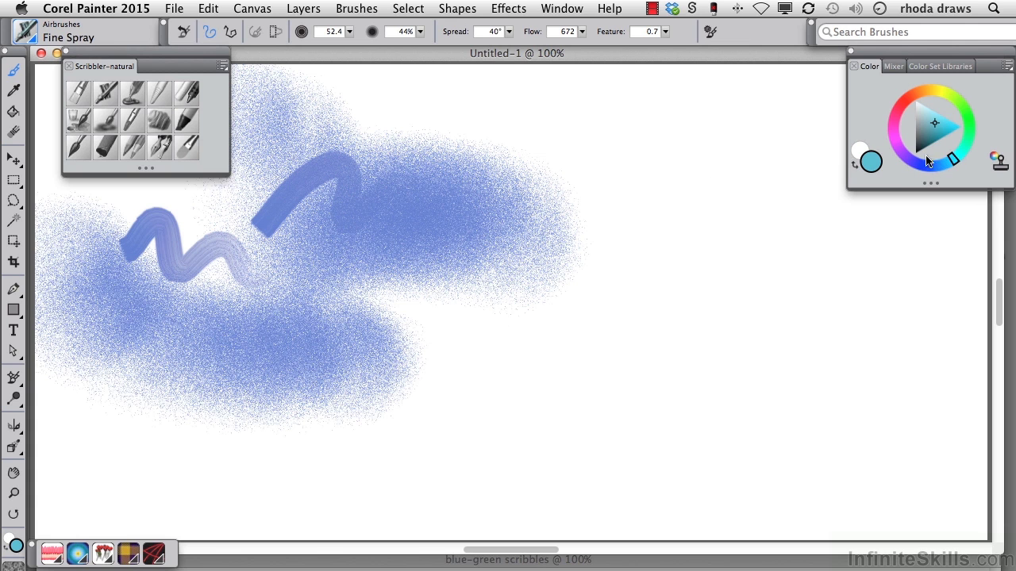
pyautogui.click(134, 96)
pyautogui.moveTo(381, 163)
pyautogui.mouseDown()
pyautogui.moveTo(582, 182)
pyautogui.moveTo(607, 202)
pyautogui.mouseUp()
pyautogui.moveTo(327, 194)
pyautogui.mouseDown()
pyautogui.moveTo(408, 226)
pyautogui.moveTo(565, 227)
pyautogui.mouseUp()
pyautogui.moveTo(337, 242)
pyautogui.mouseDown()
pyautogui.moveTo(374, 257)
pyautogui.moveTo(462, 254)
pyautogui.moveTo(530, 274)
pyautogui.mouseUp()
pyautogui.moveTo(306, 303); pyautogui.dragTo(492, 337)
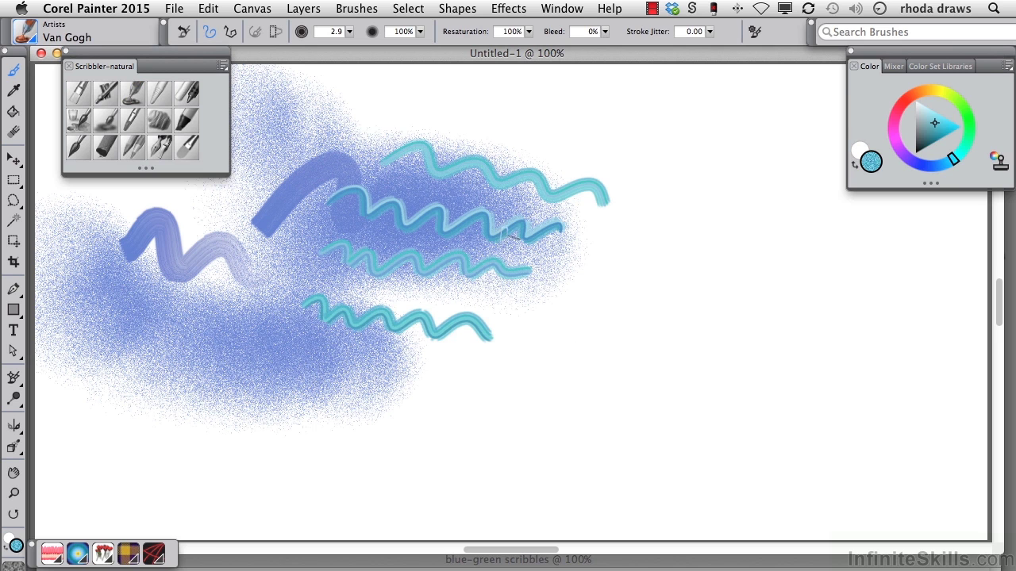
pyautogui.moveTo(380, 117); pyautogui.dragTo(613, 143)
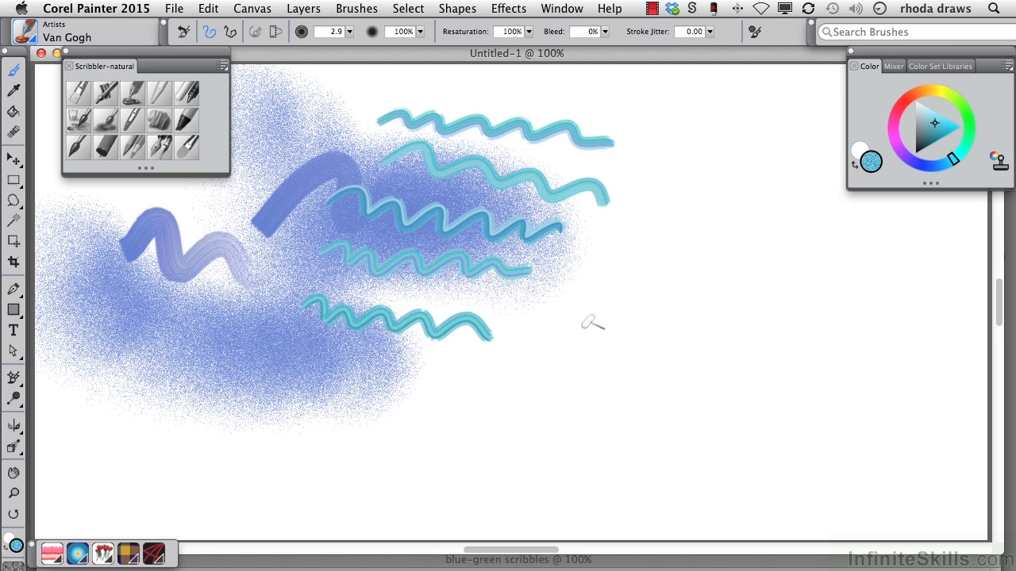
pyautogui.moveTo(292, 373); pyautogui.dragTo(481, 408)
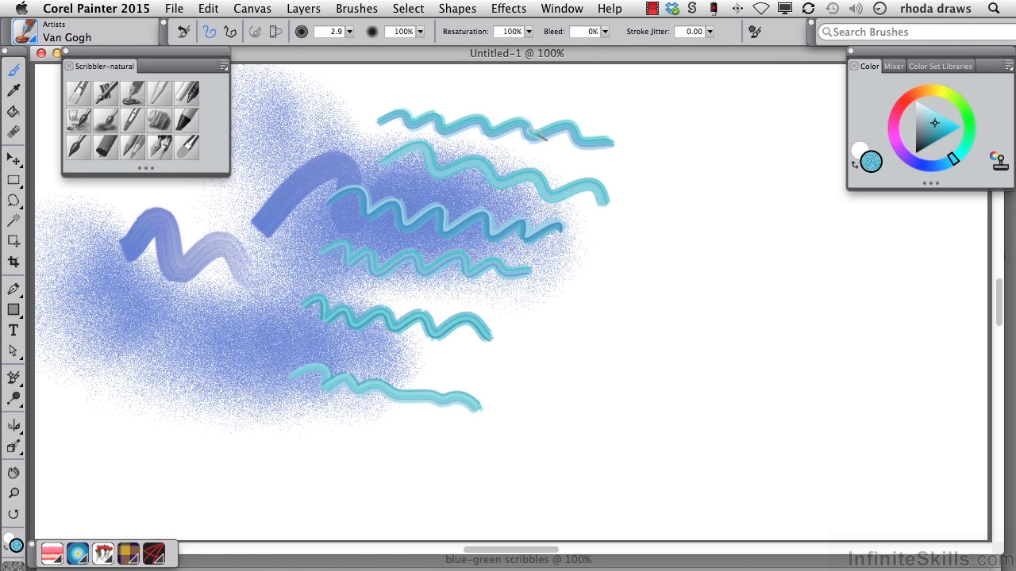
# Step: Blend a pale Pointed Stump stroke, then draw dark and cyan Waxy Crayons waves down the right
pyautogui.click(159, 93)
pyautogui.moveTo(402, 115)
pyautogui.mouseDown()
pyautogui.moveTo(366, 178)
pyautogui.moveTo(308, 178)
pyautogui.moveTo(307, 213)
pyautogui.moveTo(281, 226)
pyautogui.moveTo(263, 266)
pyautogui.moveTo(233, 272)
pyautogui.moveTo(224, 294)
pyautogui.moveTo(249, 305)
pyautogui.moveTo(311, 274)
pyautogui.moveTo(389, 290)
pyautogui.mouseUp()
pyautogui.click(188, 94)
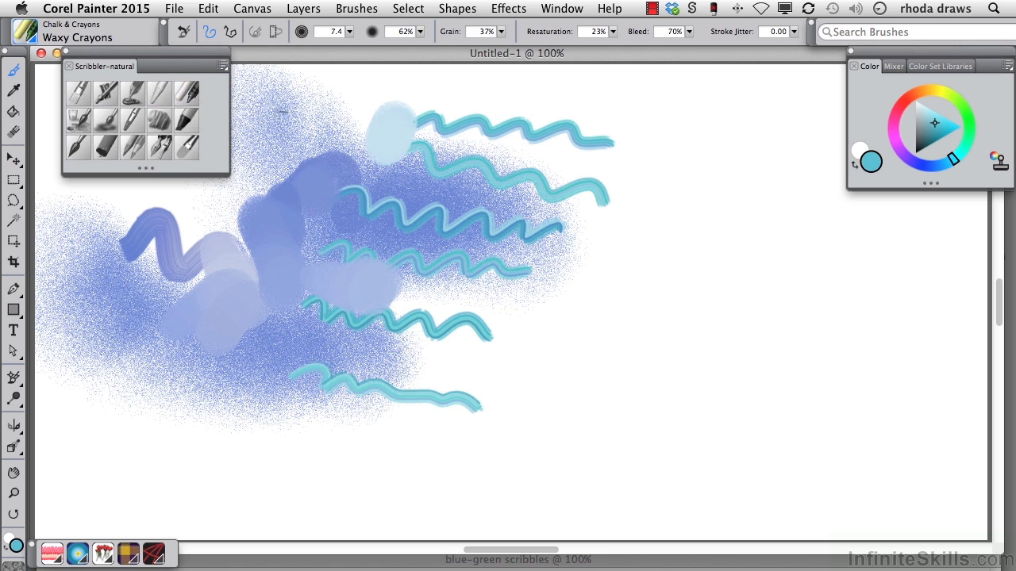
pyautogui.moveTo(363, 127)
pyautogui.mouseDown()
pyautogui.moveTo(451, 191)
pyautogui.moveTo(508, 188)
pyautogui.mouseUp()
pyautogui.moveTo(530, 143)
pyautogui.mouseDown()
pyautogui.moveTo(515, 194)
pyautogui.moveTo(587, 434)
pyautogui.mouseUp()
pyautogui.moveTo(560, 115)
pyautogui.mouseDown()
pyautogui.moveTo(615, 264)
pyautogui.moveTo(632, 418)
pyautogui.mouseUp()
pyautogui.moveTo(591, 230)
pyautogui.mouseDown()
pyautogui.moveTo(523, 307)
pyautogui.moveTo(614, 278)
pyautogui.moveTo(652, 290)
pyautogui.moveTo(619, 403)
pyautogui.mouseUp()
# Step: Draw two dark vertical Waxy Crayons strokes with a zigzag across them
pyautogui.moveTo(323, 208); pyautogui.dragTo(345, 367)
pyautogui.moveTo(278, 204); pyautogui.dragTo(302, 333)
pyautogui.moveTo(290, 230)
pyautogui.mouseDown()
pyautogui.moveTo(353, 298)
pyautogui.moveTo(327, 345)
pyautogui.mouseUp()
# Step: Smudge the blue area and dark crayon marks into soft blobs with Pointed Stump
pyautogui.click(159, 93)
pyautogui.moveTo(277, 231)
pyautogui.mouseDown()
pyautogui.moveTo(291, 193)
pyautogui.moveTo(261, 219)
pyautogui.moveTo(184, 256)
pyautogui.mouseUp()
pyautogui.moveTo(314, 206)
pyautogui.mouseDown()
pyautogui.moveTo(325, 246)
pyautogui.moveTo(260, 292)
pyautogui.moveTo(335, 284)
pyautogui.moveTo(301, 342)
pyautogui.moveTo(383, 305)
pyautogui.moveTo(429, 321)
pyautogui.mouseUp()
pyautogui.moveTo(526, 280)
pyautogui.mouseDown()
pyautogui.moveTo(560, 426)
pyautogui.moveTo(545, 408)
pyautogui.moveTo(528, 432)
pyautogui.mouseUp()
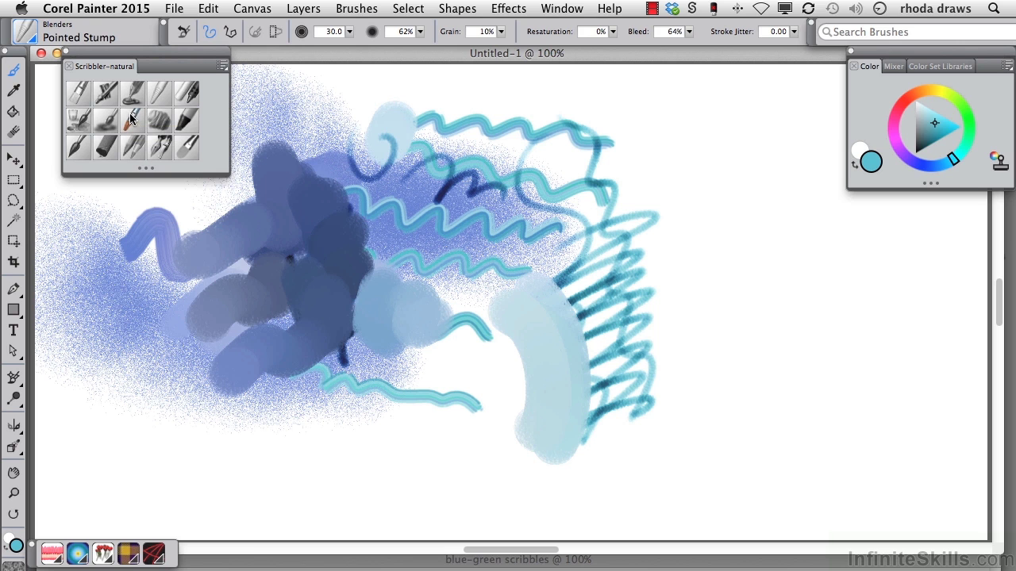
# Step: Paint teal Coarse Mop Brush washes on the right and middle, undoing the lower scribble
pyautogui.click(77, 123)
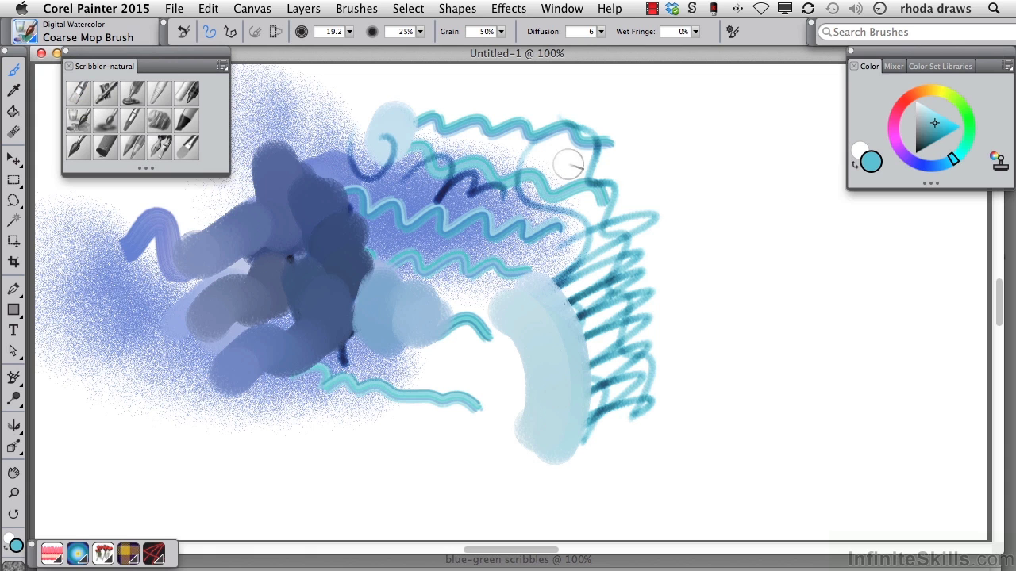
pyautogui.moveTo(599, 169)
pyautogui.mouseDown()
pyautogui.moveTo(650, 255)
pyautogui.moveTo(612, 442)
pyautogui.mouseUp()
pyautogui.moveTo(246, 373)
pyautogui.mouseDown()
pyautogui.moveTo(333, 353)
pyautogui.moveTo(671, 316)
pyautogui.mouseUp()
pyautogui.moveTo(509, 367)
pyautogui.mouseDown()
pyautogui.moveTo(690, 393)
pyautogui.moveTo(677, 433)
pyautogui.moveTo(710, 441)
pyautogui.mouseUp()
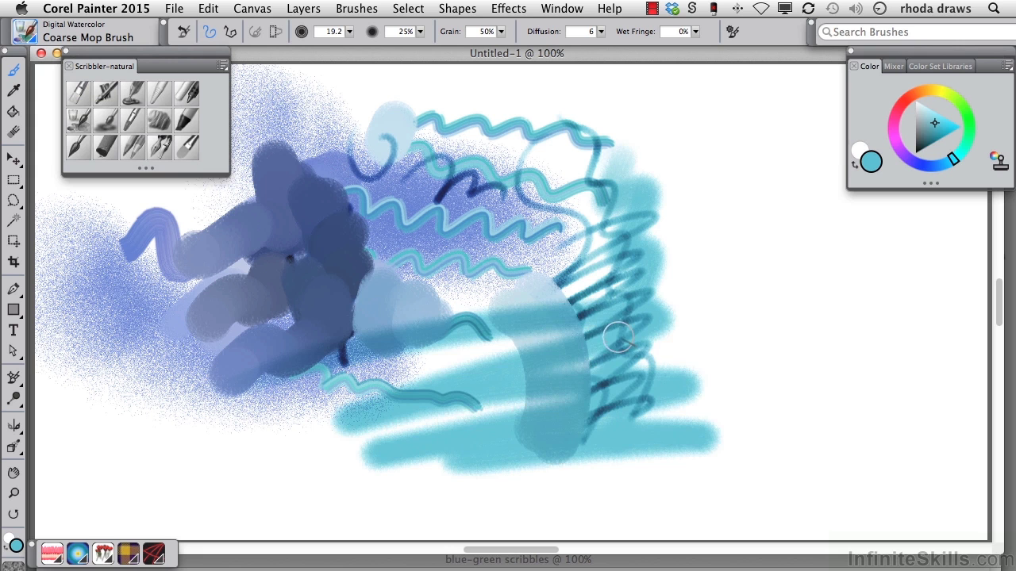
pyautogui.press('super+z')
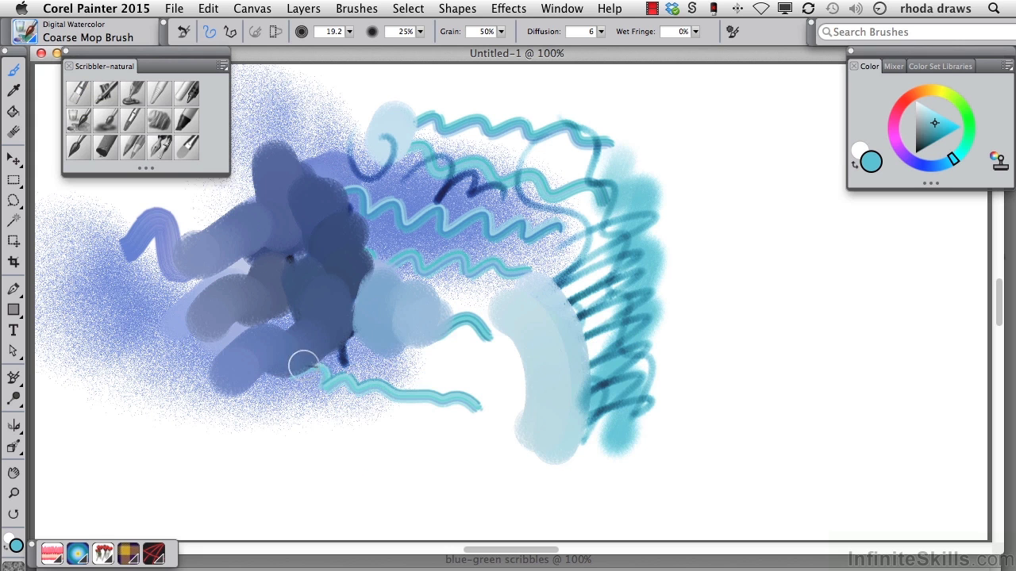
# Step: Repaint teal washes across the lower, right and upper-right canvas, then choose a saturated blue
pyautogui.moveTo(304, 367)
pyautogui.mouseDown()
pyautogui.moveTo(618, 339)
pyautogui.moveTo(365, 407)
pyautogui.moveTo(536, 396)
pyautogui.moveTo(637, 409)
pyautogui.moveTo(431, 460)
pyautogui.moveTo(689, 488)
pyautogui.mouseUp()
pyautogui.moveTo(666, 183)
pyautogui.mouseDown()
pyautogui.moveTo(658, 379)
pyautogui.moveTo(680, 256)
pyautogui.moveTo(678, 413)
pyautogui.mouseUp()
pyautogui.moveTo(517, 131)
pyautogui.mouseDown()
pyautogui.moveTo(635, 141)
pyautogui.moveTo(671, 167)
pyautogui.moveTo(703, 256)
pyautogui.moveTo(726, 274)
pyautogui.mouseUp()
pyautogui.moveTo(115, 262)
pyautogui.mouseDown()
pyautogui.moveTo(256, 413)
pyautogui.moveTo(658, 444)
pyautogui.moveTo(714, 432)
pyautogui.mouseUp()
pyautogui.click(931, 162)
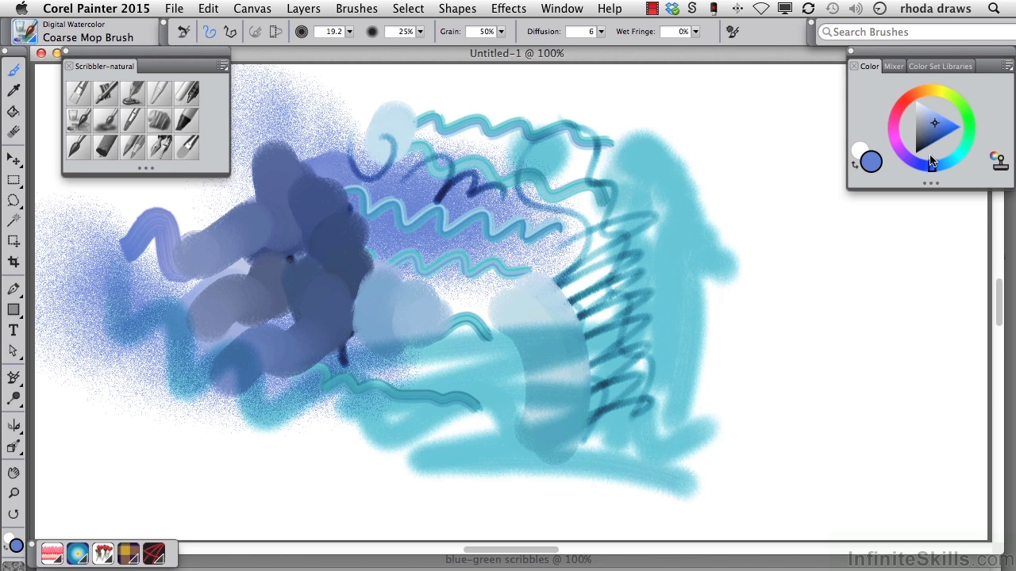
pyautogui.click(953, 129)
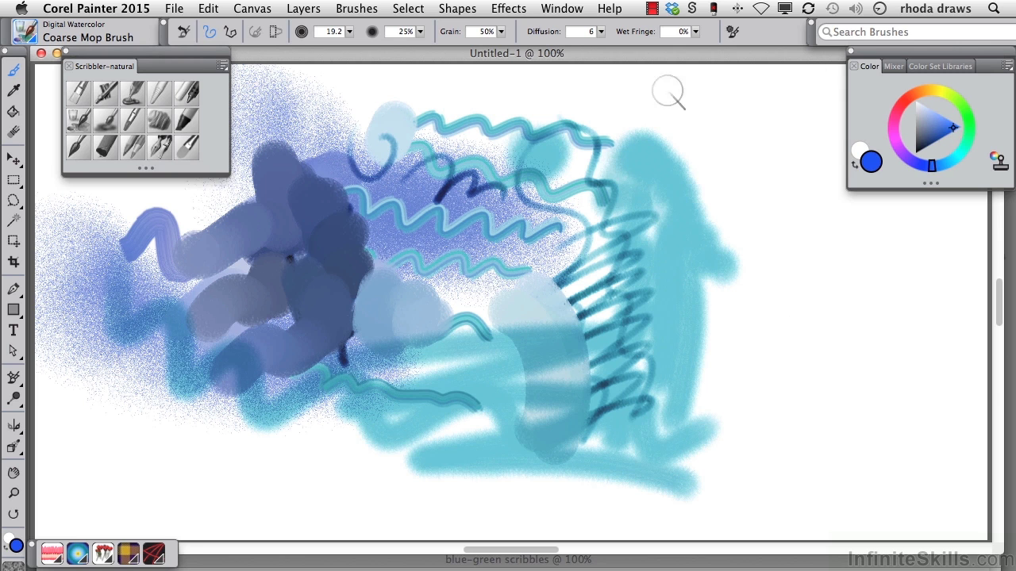
# Step: Paint saturated blue Gel Coarse Brush zigzags, loops and arcs across the middle and right
pyautogui.click(105, 121)
pyautogui.moveTo(300, 113)
pyautogui.mouseDown()
pyautogui.moveTo(339, 127)
pyautogui.moveTo(450, 186)
pyautogui.moveTo(497, 242)
pyautogui.moveTo(502, 266)
pyautogui.mouseUp()
pyautogui.moveTo(213, 189)
pyautogui.mouseDown()
pyautogui.moveTo(349, 414)
pyautogui.moveTo(602, 367)
pyautogui.moveTo(573, 204)
pyautogui.mouseUp()
pyautogui.moveTo(589, 152); pyautogui.dragTo(646, 306)
pyautogui.moveTo(682, 155); pyautogui.dragTo(611, 333)
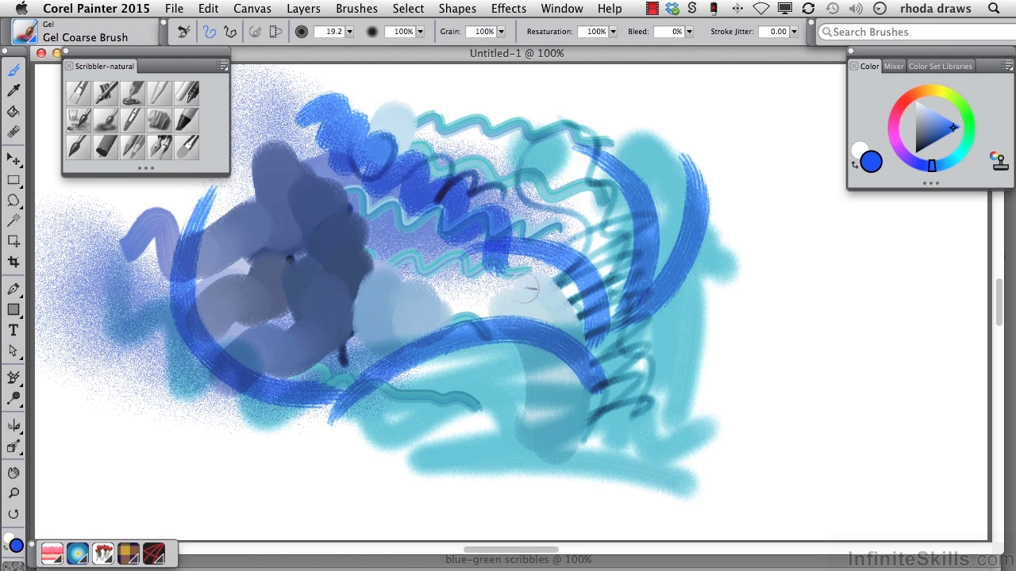
pyautogui.moveTo(417, 268); pyautogui.dragTo(627, 300)
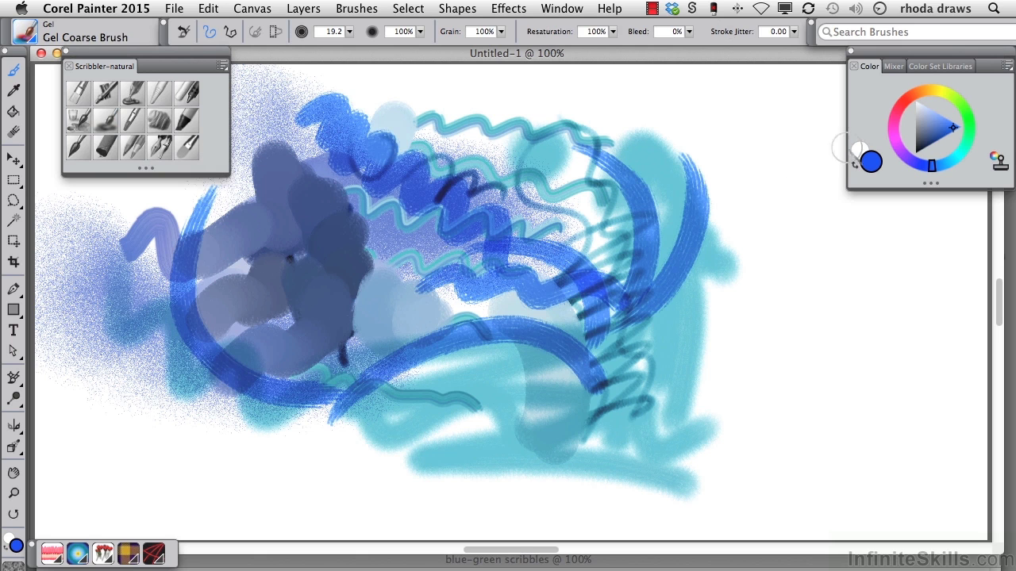
# Step: Switch to a paler blue and paint violet Gouache Fine Bristle strokes over the upper middle and dark blob
pyautogui.click(933, 123)
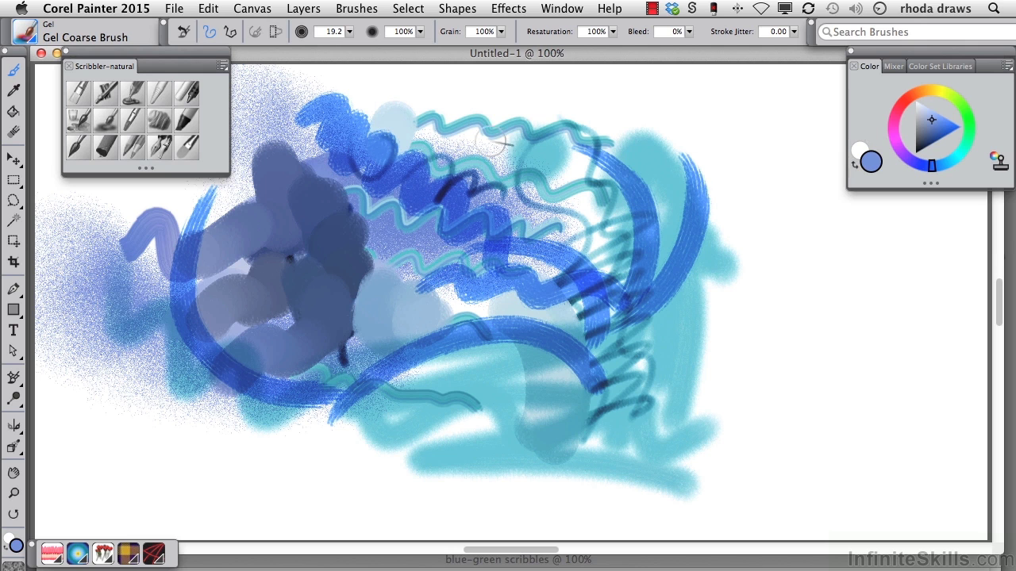
pyautogui.click(131, 121)
pyautogui.moveTo(356, 159)
pyautogui.mouseDown()
pyautogui.moveTo(466, 111)
pyautogui.moveTo(480, 178)
pyautogui.moveTo(555, 269)
pyautogui.mouseUp()
pyautogui.moveTo(266, 282)
pyautogui.mouseDown()
pyautogui.moveTo(361, 308)
pyautogui.moveTo(456, 318)
pyautogui.moveTo(428, 333)
pyautogui.moveTo(611, 341)
pyautogui.mouseUp()
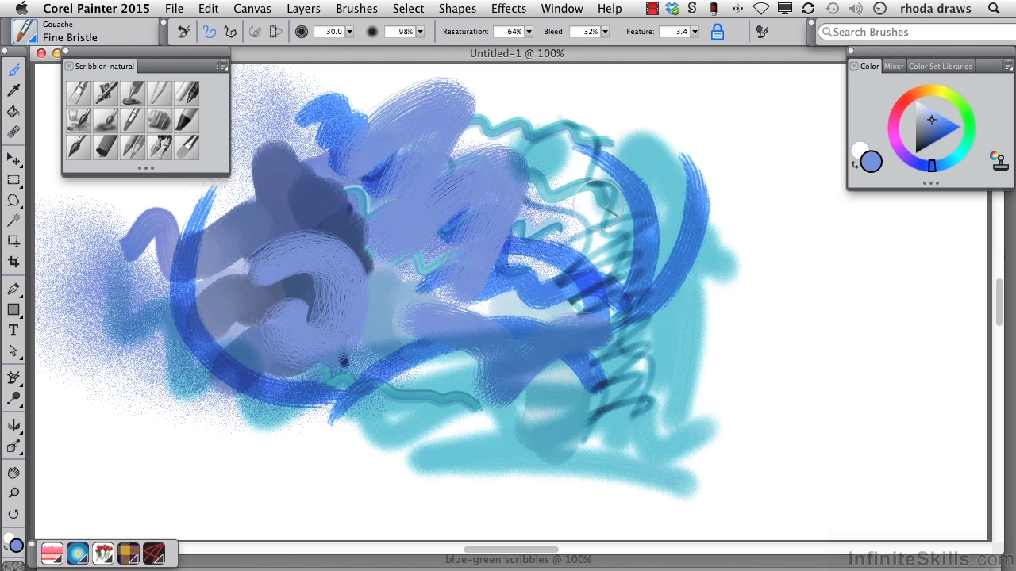
pyautogui.moveTo(599, 198)
pyautogui.mouseDown()
pyautogui.moveTo(590, 189)
pyautogui.moveTo(603, 203)
pyautogui.moveTo(586, 258)
pyautogui.moveTo(508, 254)
pyautogui.mouseUp()
pyautogui.moveTo(178, 230); pyautogui.dragTo(210, 408)
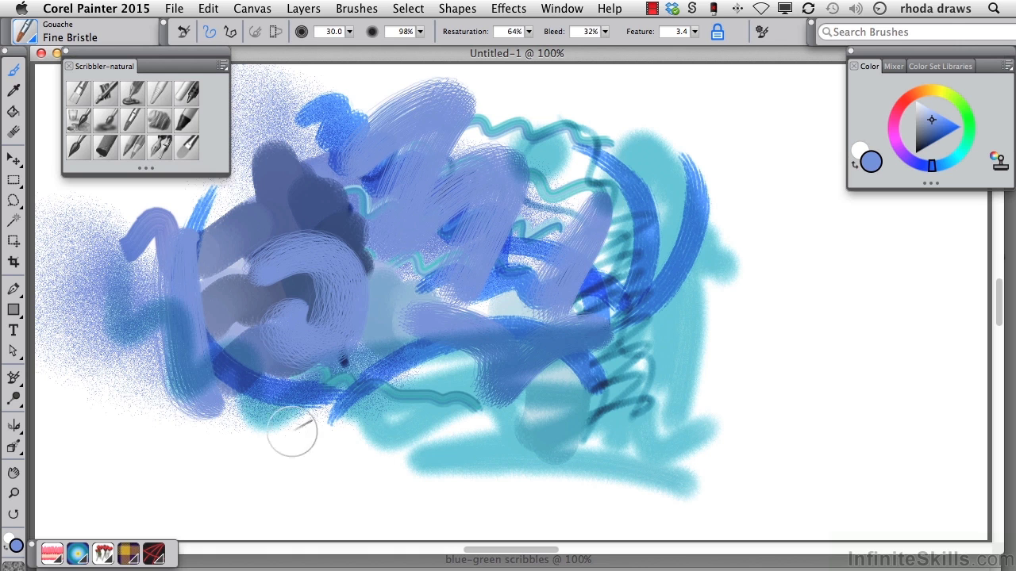
# Step: Add more violet and blue Fine Bristle strokes across the lower canvas and right, then darken the colour
pyautogui.moveTo(342, 409); pyautogui.dragTo(581, 418)
pyautogui.moveTo(405, 419); pyautogui.dragTo(626, 428)
pyautogui.moveTo(457, 462); pyautogui.dragTo(647, 459)
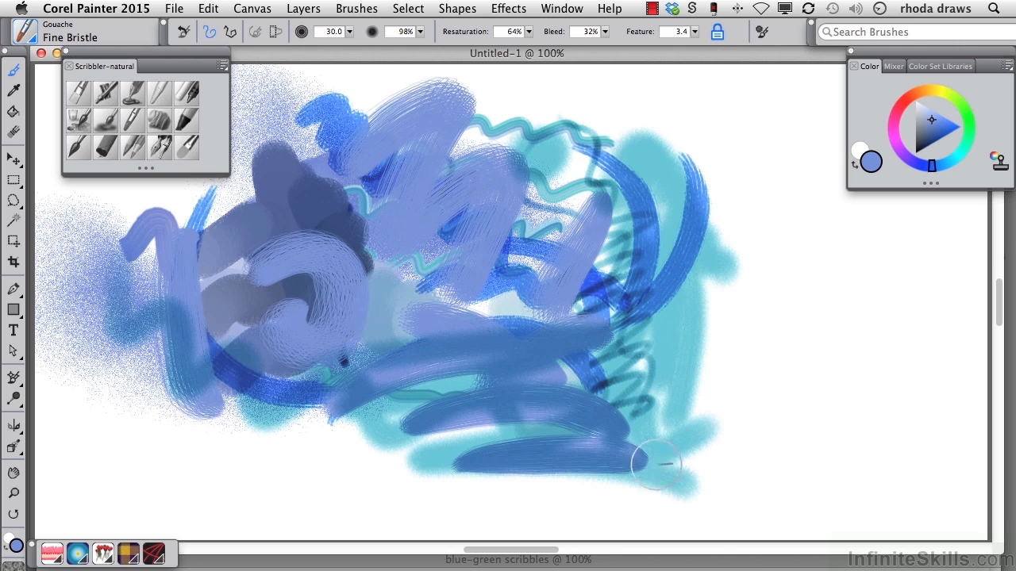
pyautogui.moveTo(684, 300); pyautogui.dragTo(647, 391)
pyautogui.moveTo(548, 115); pyautogui.dragTo(555, 220)
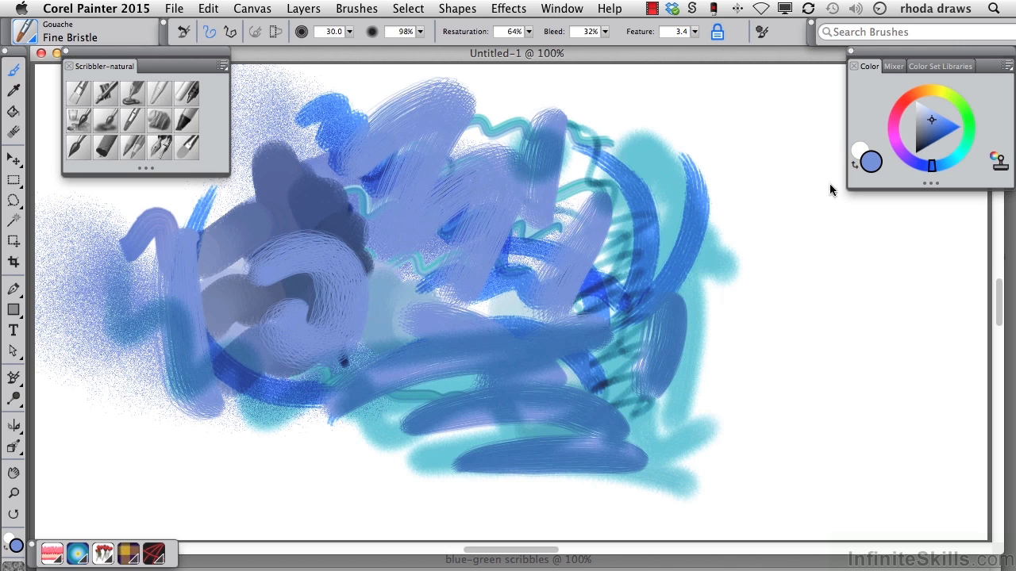
pyautogui.click(941, 117)
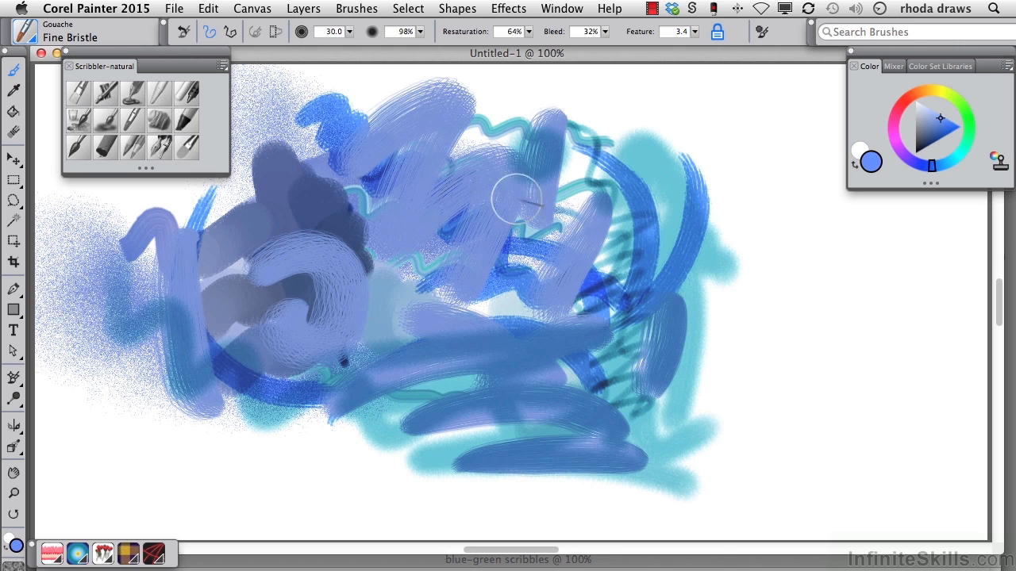
# Step: Paint three thick green Wet Oily Impasto waves across the middle, lower left and right edge
pyautogui.click(157, 121)
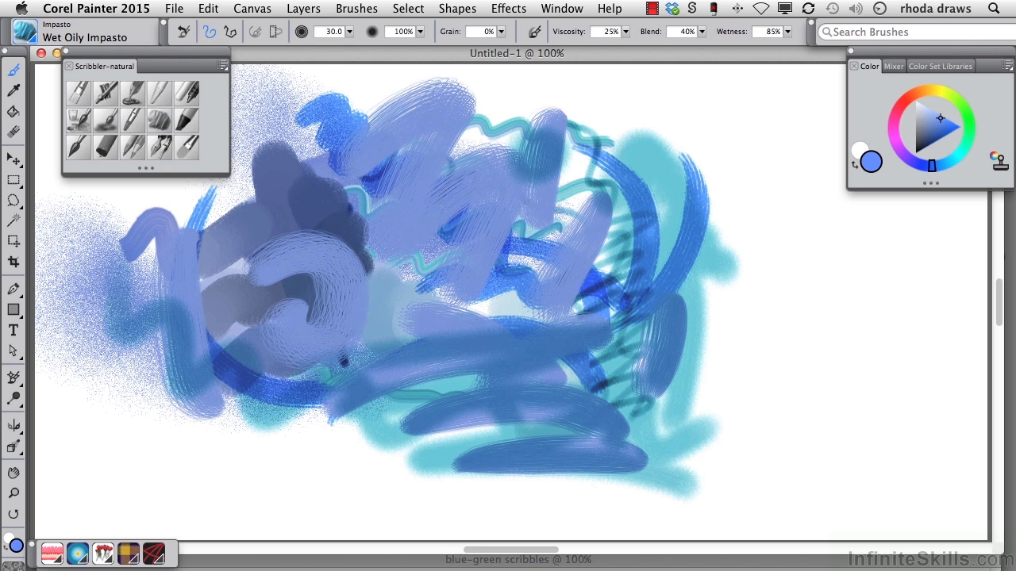
pyautogui.click(960, 146)
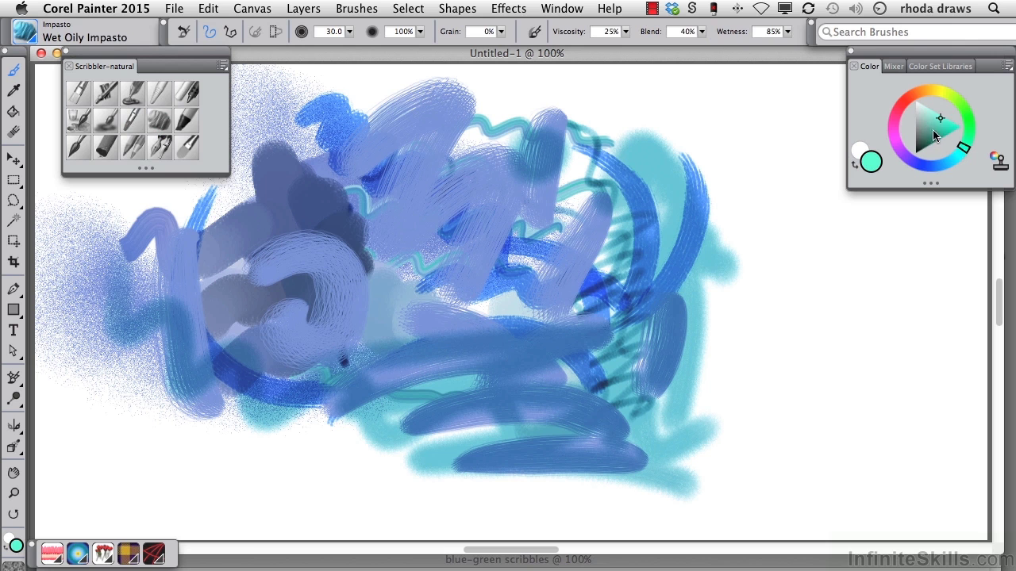
pyautogui.moveTo(516, 157)
pyautogui.mouseDown()
pyautogui.moveTo(552, 171)
pyautogui.moveTo(579, 231)
pyautogui.moveTo(363, 219)
pyautogui.moveTo(313, 273)
pyautogui.mouseUp()
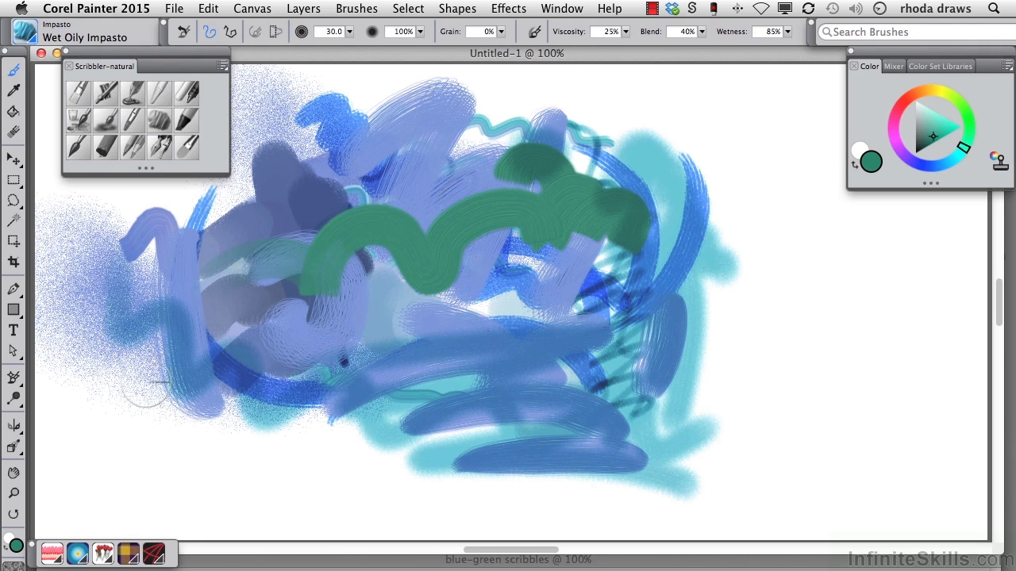
pyautogui.moveTo(136, 377)
pyautogui.mouseDown()
pyautogui.moveTo(214, 383)
pyautogui.moveTo(248, 444)
pyautogui.moveTo(365, 467)
pyautogui.mouseUp()
pyautogui.moveTo(665, 111)
pyautogui.mouseDown()
pyautogui.moveTo(723, 177)
pyautogui.moveTo(711, 255)
pyautogui.moveTo(725, 373)
pyautogui.moveTo(713, 458)
pyautogui.mouseUp()
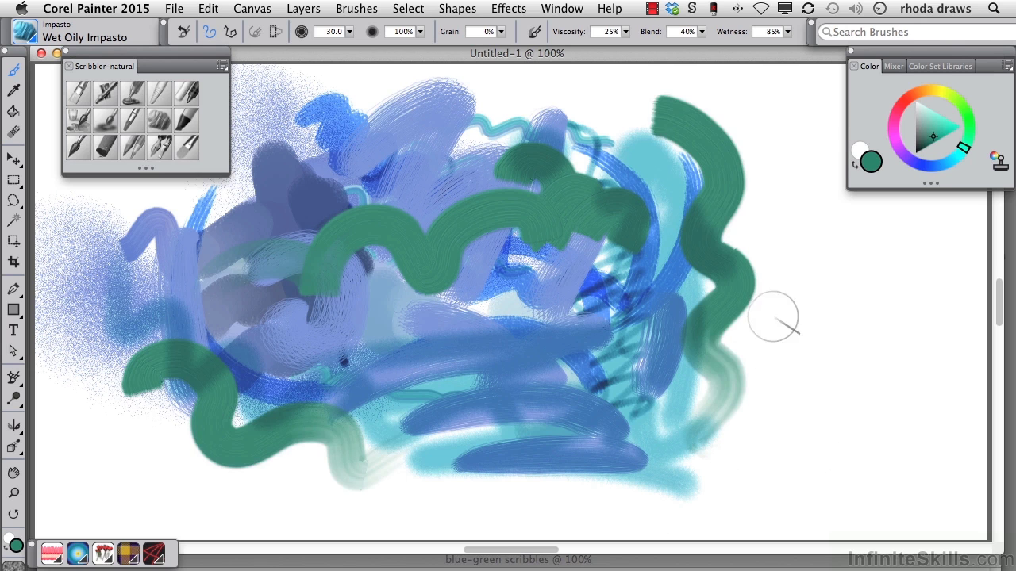
# Step: Draw two dark Felt Art Marker bars near the upper left
pyautogui.click(185, 121)
pyautogui.moveTo(196, 227); pyautogui.dragTo(289, 200)
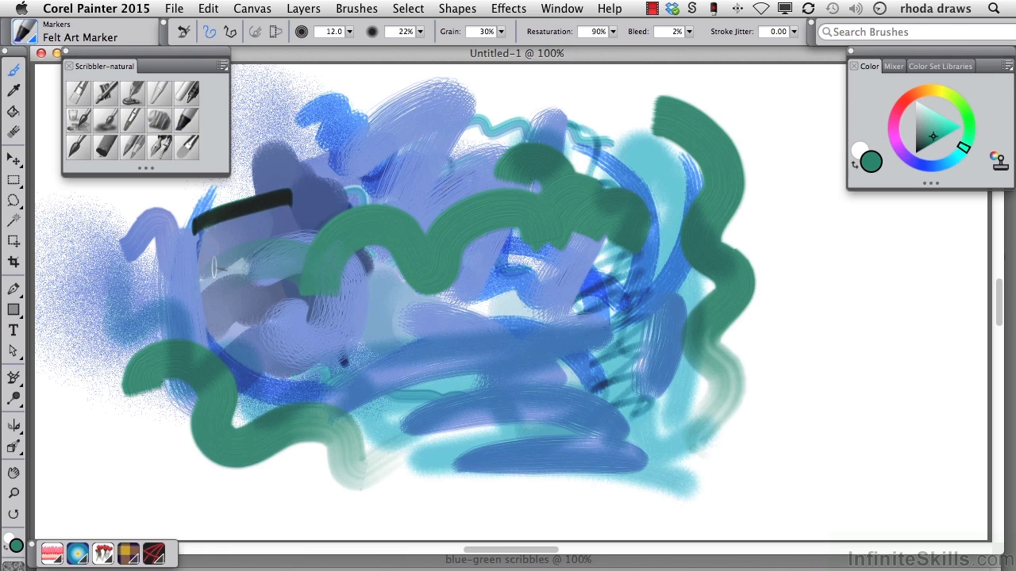
pyautogui.moveTo(208, 272); pyautogui.dragTo(326, 223)
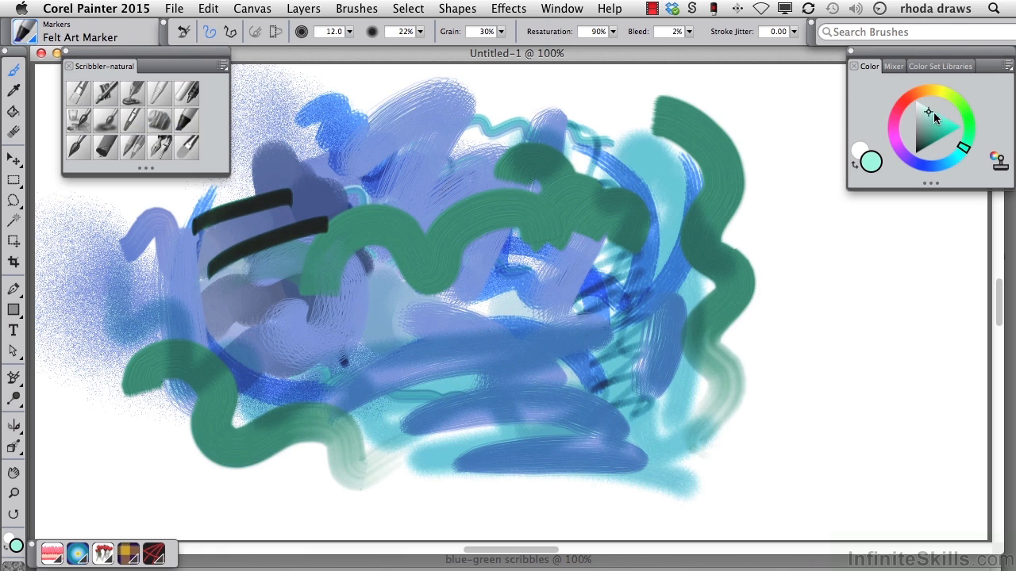
# Step: Add translucent green marker strokes across the top right and horizontal streaks through the centre
pyautogui.moveTo(560, 95)
pyautogui.mouseDown()
pyautogui.moveTo(619, 148)
pyautogui.moveTo(605, 252)
pyautogui.moveTo(662, 343)
pyautogui.mouseUp()
pyautogui.moveTo(414, 127)
pyautogui.mouseDown()
pyautogui.moveTo(480, 107)
pyautogui.moveTo(592, 127)
pyautogui.moveTo(708, 181)
pyautogui.mouseUp()
pyautogui.moveTo(560, 97)
pyautogui.mouseDown()
pyautogui.moveTo(738, 143)
pyautogui.moveTo(659, 230)
pyautogui.mouseUp()
pyautogui.moveTo(718, 104); pyautogui.dragTo(647, 243)
pyautogui.moveTo(393, 278)
pyautogui.mouseDown()
pyautogui.moveTo(586, 313)
pyautogui.moveTo(511, 244)
pyautogui.mouseUp()
pyautogui.moveTo(323, 263); pyautogui.dragTo(508, 238)
pyautogui.moveTo(349, 287); pyautogui.dragTo(555, 306)
pyautogui.moveTo(361, 337); pyautogui.dragTo(548, 354)
pyautogui.moveTo(386, 353); pyautogui.dragTo(619, 348)
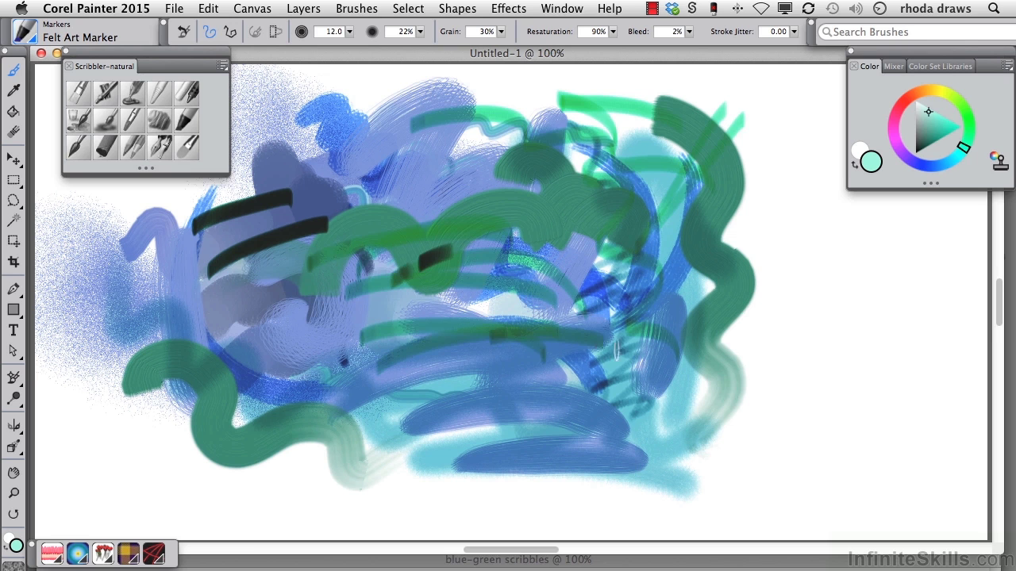
pyautogui.moveTo(302, 349); pyautogui.dragTo(545, 356)
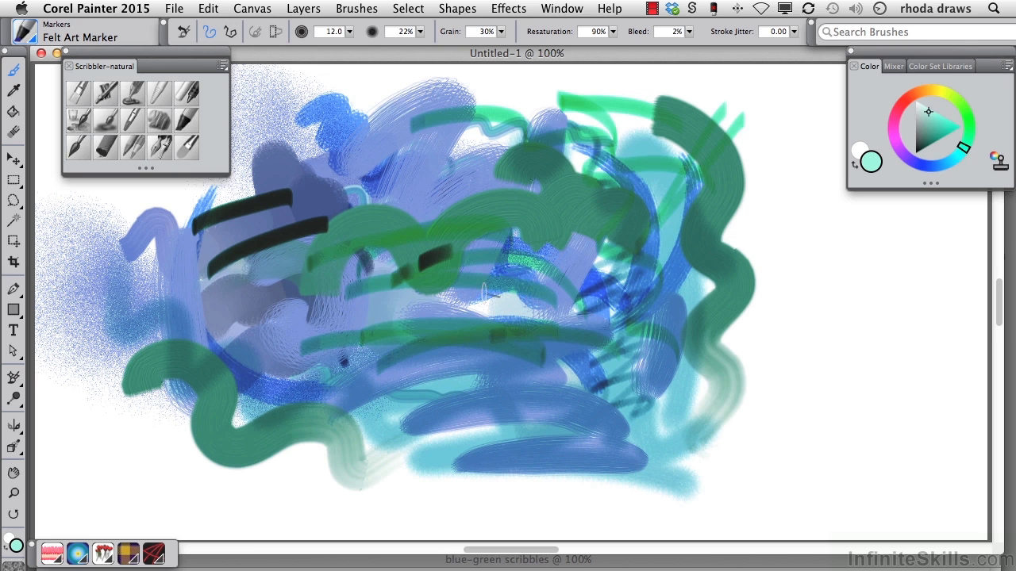
# Step: Sweep pale-green, blue-grey and green Real Clumpy Broad Bristle strokes across the centre, left and bottom
pyautogui.click(77, 149)
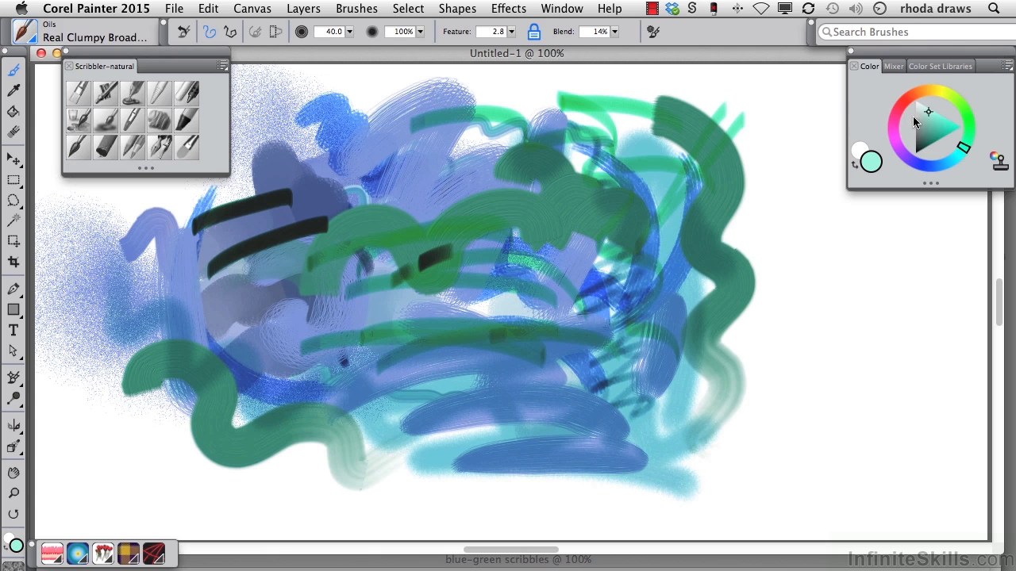
pyautogui.moveTo(631, 186)
pyautogui.mouseDown()
pyautogui.moveTo(595, 262)
pyautogui.moveTo(533, 170)
pyautogui.moveTo(472, 306)
pyautogui.mouseUp()
pyautogui.moveTo(357, 173)
pyautogui.mouseDown()
pyautogui.moveTo(320, 211)
pyautogui.moveTo(324, 380)
pyautogui.moveTo(256, 270)
pyautogui.moveTo(235, 256)
pyautogui.moveTo(261, 347)
pyautogui.moveTo(370, 424)
pyautogui.moveTo(468, 462)
pyautogui.mouseUp()
pyautogui.moveTo(602, 333)
pyautogui.mouseDown()
pyautogui.moveTo(574, 394)
pyautogui.moveTo(486, 439)
pyautogui.moveTo(462, 401)
pyautogui.moveTo(477, 395)
pyautogui.moveTo(419, 386)
pyautogui.mouseUp()
pyautogui.moveTo(158, 329); pyautogui.dragTo(277, 302)
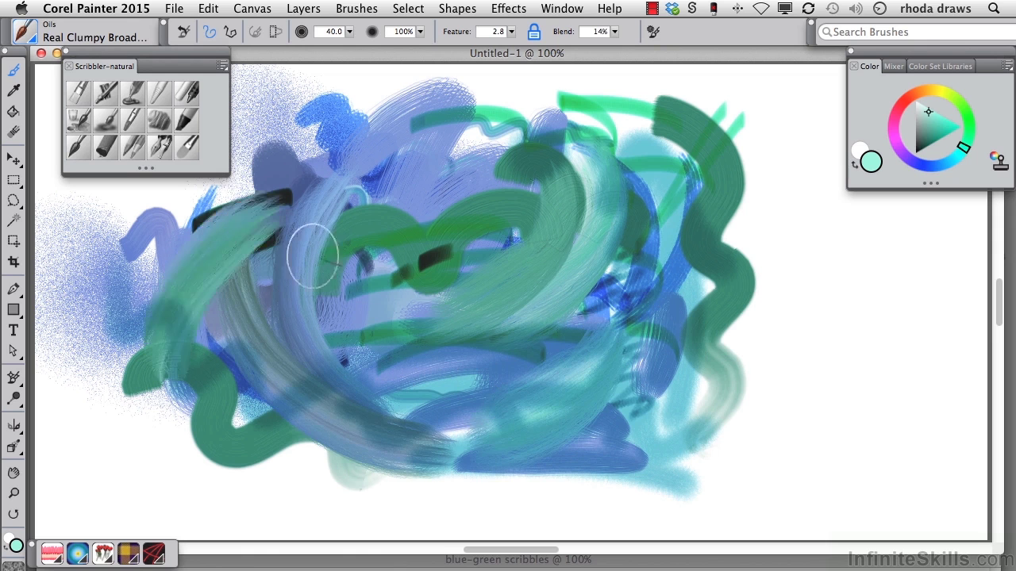
pyautogui.moveTo(204, 414)
pyautogui.mouseDown()
pyautogui.moveTo(234, 359)
pyautogui.moveTo(358, 339)
pyautogui.moveTo(271, 410)
pyautogui.moveTo(430, 458)
pyautogui.moveTo(673, 428)
pyautogui.mouseUp()
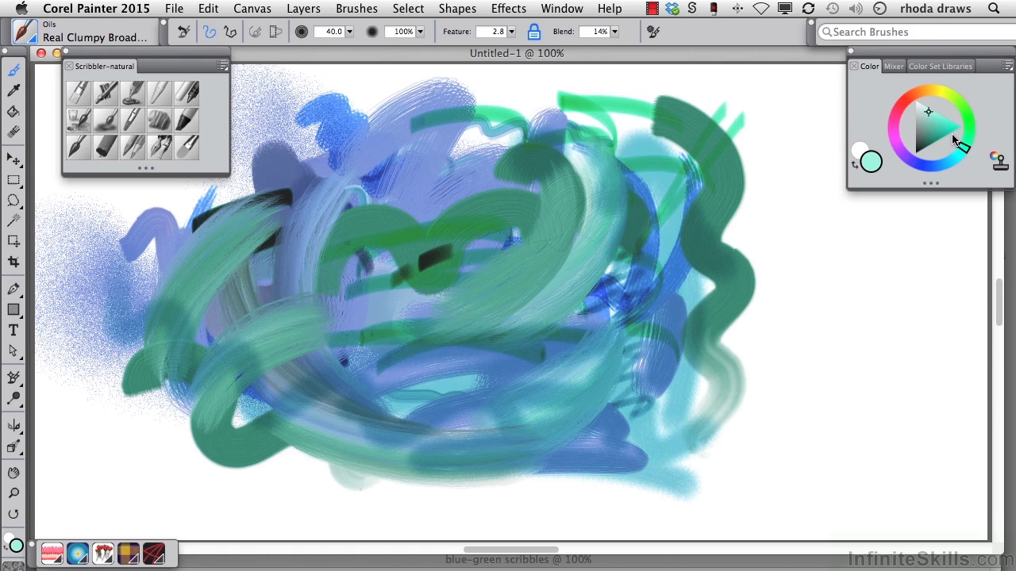
# Step: Switch to light blue and paint several bristle strokes down and across the right side
pyautogui.click(934, 164)
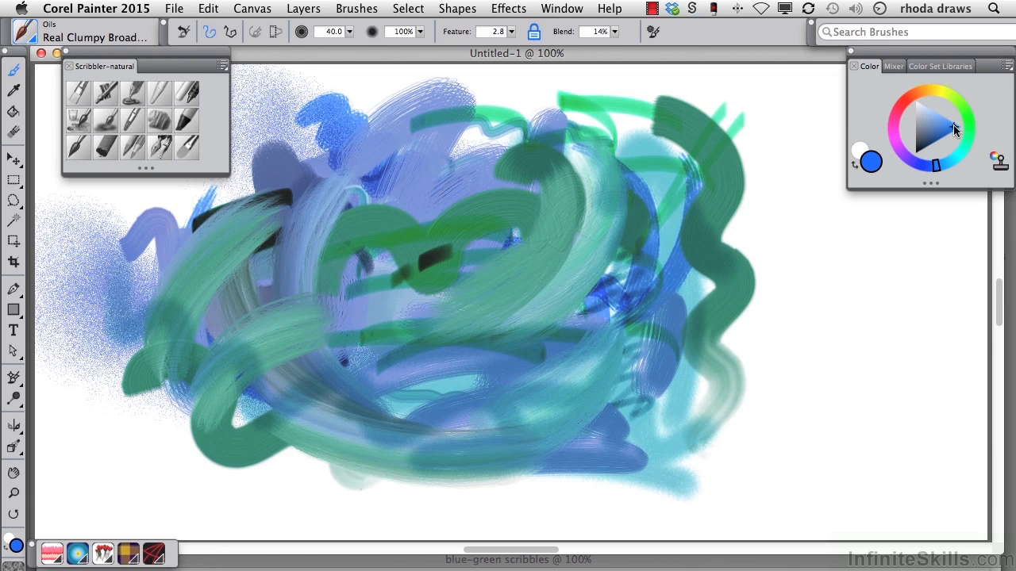
pyautogui.moveTo(698, 105)
pyautogui.mouseDown()
pyautogui.moveTo(638, 228)
pyautogui.moveTo(600, 339)
pyautogui.mouseUp()
pyautogui.moveTo(750, 136)
pyautogui.mouseDown()
pyautogui.moveTo(723, 213)
pyautogui.moveTo(619, 359)
pyautogui.moveTo(601, 414)
pyautogui.moveTo(597, 520)
pyautogui.mouseUp()
pyautogui.moveTo(862, 340); pyautogui.dragTo(667, 412)
pyautogui.moveTo(857, 256)
pyautogui.mouseDown()
pyautogui.moveTo(855, 277)
pyautogui.moveTo(771, 305)
pyautogui.moveTo(691, 302)
pyautogui.moveTo(558, 368)
pyautogui.moveTo(533, 397)
pyautogui.mouseUp()
pyautogui.moveTo(839, 207); pyautogui.dragTo(775, 251)
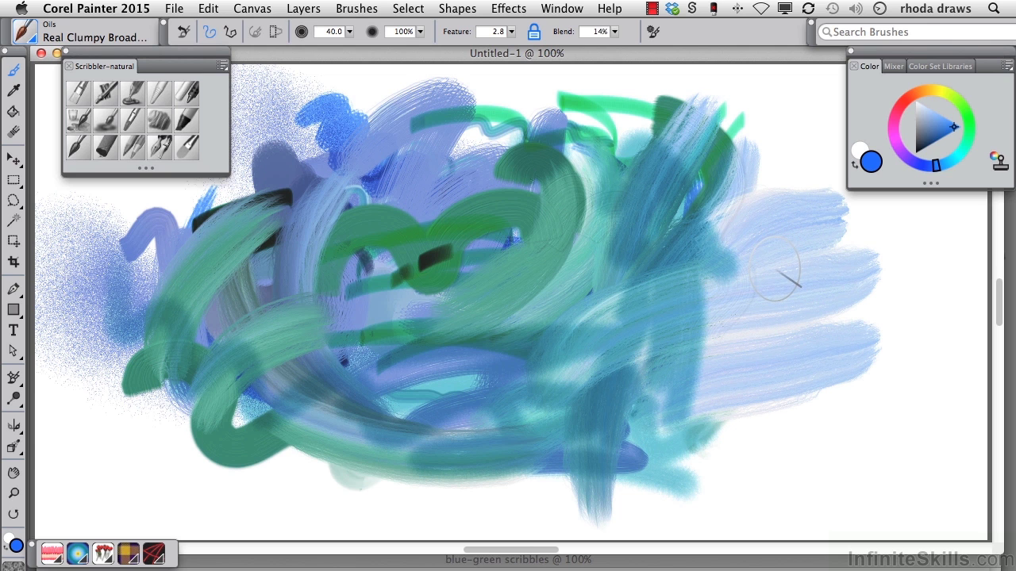
# Step: Set Interface Cursor Type to Brush ghost in Preferences, then paint broad blue strokes across the right and middle
pyautogui.click(78, 10)
pyautogui.moveTo(89, 52)
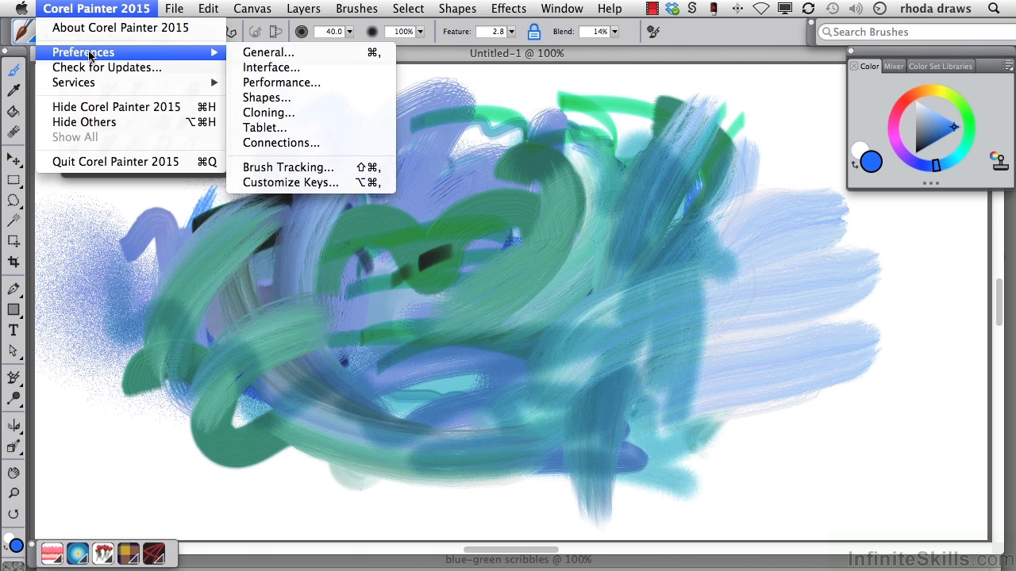
pyautogui.click(272, 69)
pyautogui.click(353, 105)
pyautogui.click(822, 513)
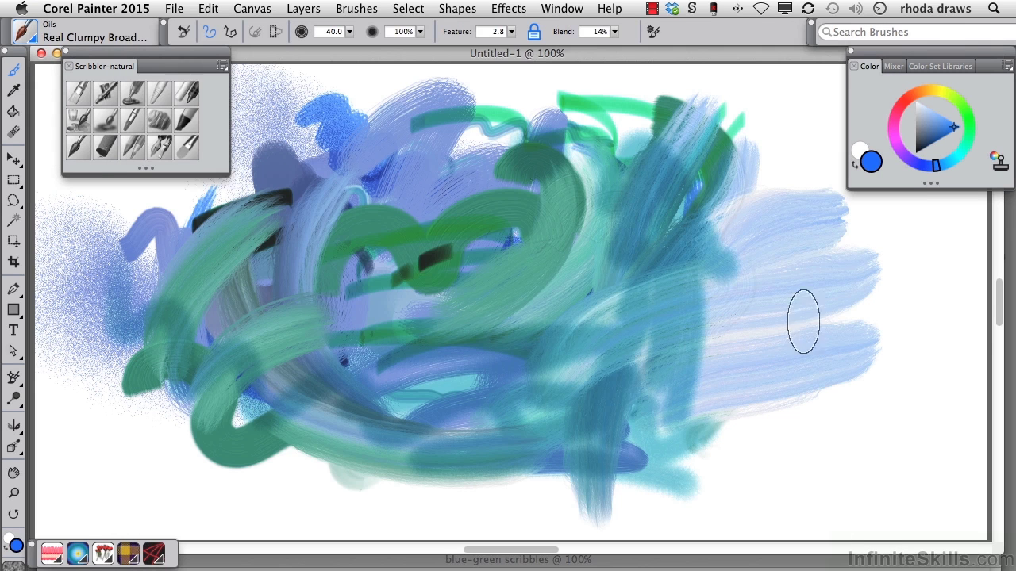
pyautogui.moveTo(849, 254)
pyautogui.mouseDown()
pyautogui.moveTo(767, 200)
pyautogui.moveTo(662, 204)
pyautogui.moveTo(595, 143)
pyautogui.mouseUp()
pyautogui.moveTo(496, 206)
pyautogui.mouseDown()
pyautogui.moveTo(569, 184)
pyautogui.moveTo(335, 276)
pyautogui.moveTo(307, 279)
pyautogui.moveTo(424, 238)
pyautogui.moveTo(227, 283)
pyautogui.moveTo(232, 373)
pyautogui.moveTo(205, 256)
pyautogui.moveTo(146, 436)
pyautogui.moveTo(118, 264)
pyautogui.moveTo(190, 417)
pyautogui.moveTo(163, 415)
pyautogui.moveTo(307, 475)
pyautogui.moveTo(291, 448)
pyautogui.moveTo(244, 473)
pyautogui.moveTo(411, 452)
pyautogui.moveTo(500, 480)
pyautogui.mouseUp()
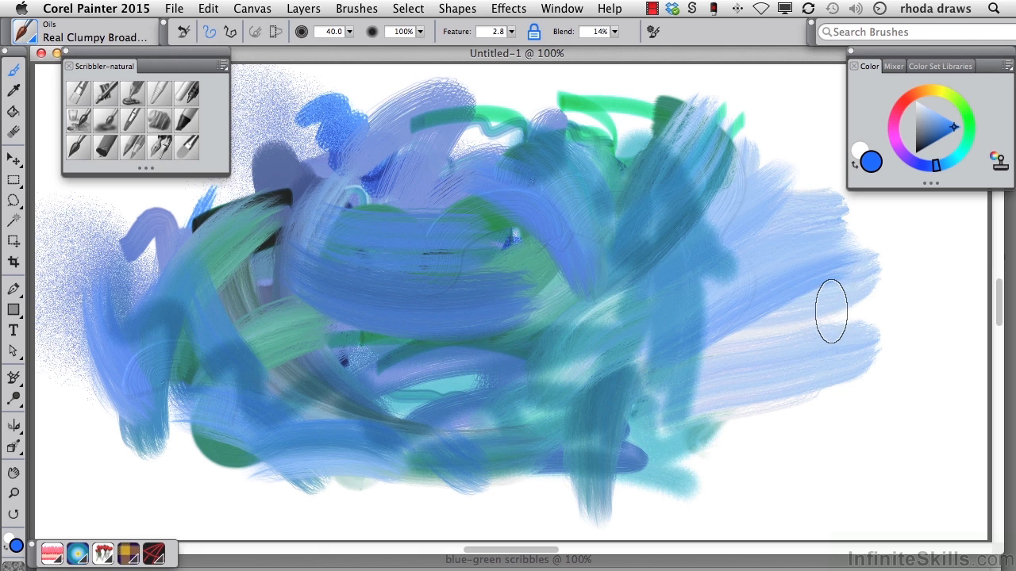
# Step: Add light-cyan Square Grainy Pastel strokes down the centre, over the left and across the bottom
pyautogui.click(103, 151)
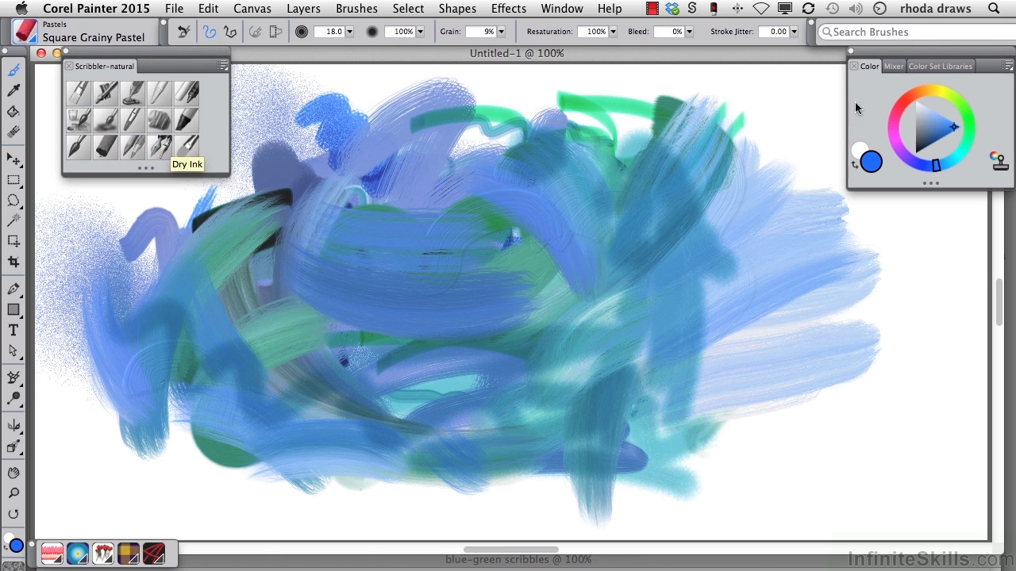
pyautogui.click(949, 159)
pyautogui.moveTo(544, 147); pyautogui.dragTo(625, 342)
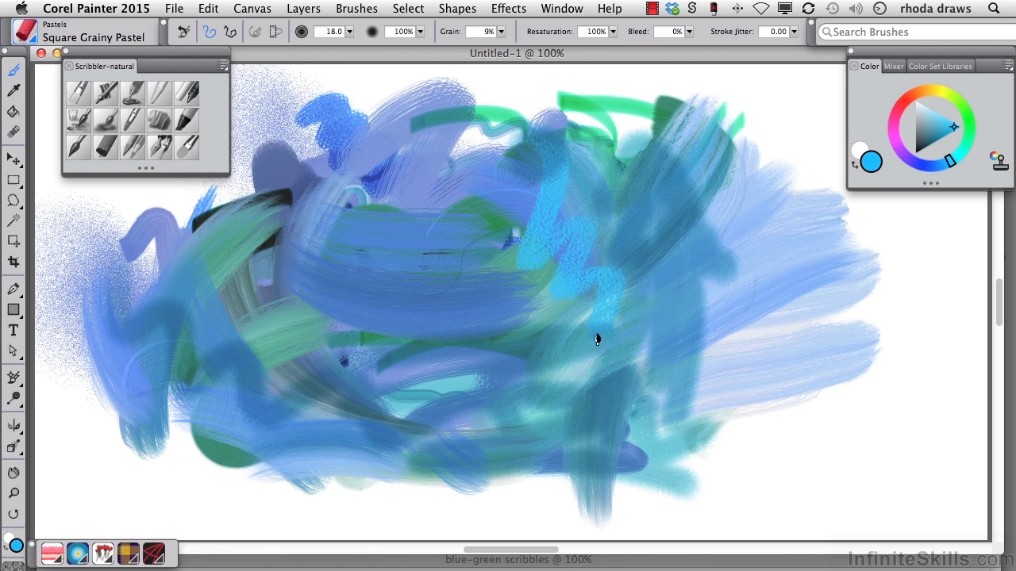
pyautogui.moveTo(140, 222)
pyautogui.mouseDown()
pyautogui.moveTo(82, 287)
pyautogui.moveTo(144, 377)
pyautogui.moveTo(180, 222)
pyautogui.moveTo(286, 389)
pyautogui.mouseUp()
pyautogui.moveTo(302, 464)
pyautogui.mouseDown()
pyautogui.moveTo(465, 442)
pyautogui.moveTo(726, 435)
pyautogui.mouseUp()
# Step: Draw dark slate Real 6B Soft Pencil loops and zigzags across the middle and right
pyautogui.click(134, 150)
pyautogui.click(921, 138)
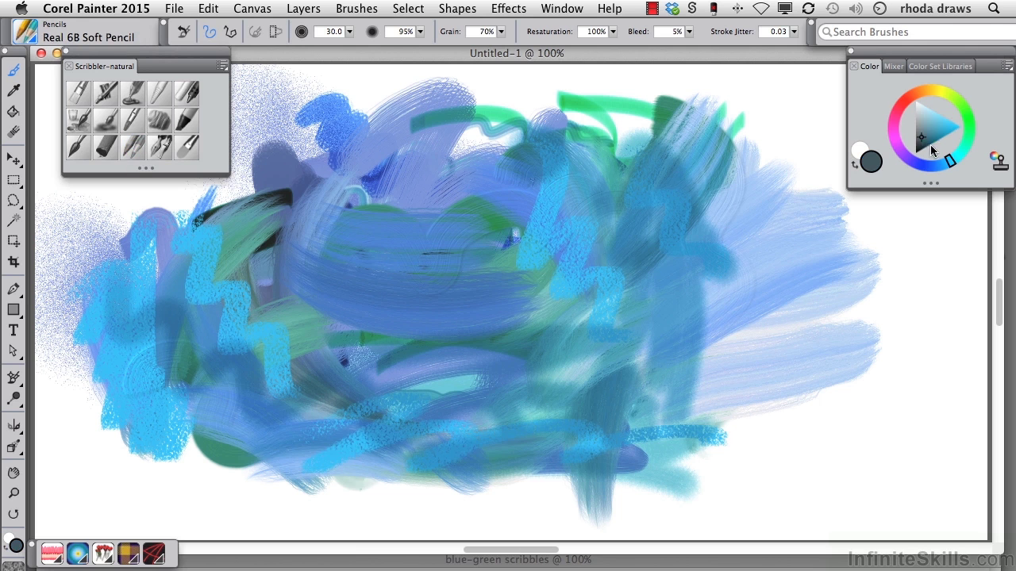
pyautogui.moveTo(409, 282)
pyautogui.mouseDown()
pyautogui.moveTo(429, 256)
pyautogui.moveTo(548, 302)
pyautogui.moveTo(464, 172)
pyautogui.moveTo(536, 228)
pyautogui.moveTo(658, 260)
pyautogui.mouseUp()
pyautogui.moveTo(172, 371)
pyautogui.mouseDown()
pyautogui.moveTo(280, 347)
pyautogui.moveTo(551, 353)
pyautogui.mouseUp()
pyautogui.moveTo(502, 432)
pyautogui.mouseDown()
pyautogui.moveTo(556, 413)
pyautogui.moveTo(646, 403)
pyautogui.moveTo(733, 408)
pyautogui.mouseUp()
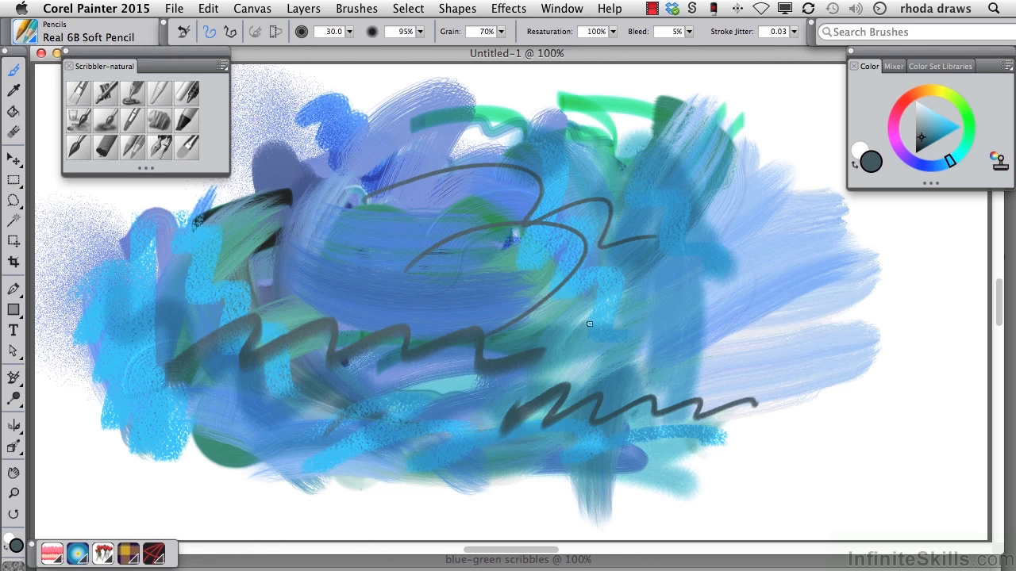
pyautogui.moveTo(581, 339); pyautogui.dragTo(721, 325)
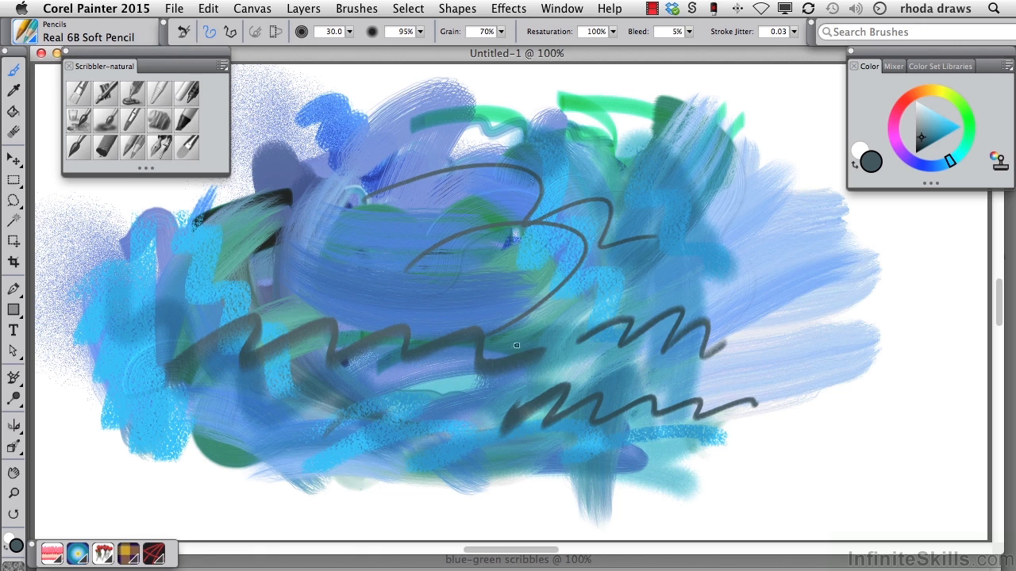
pyautogui.moveTo(623, 292); pyautogui.dragTo(835, 310)
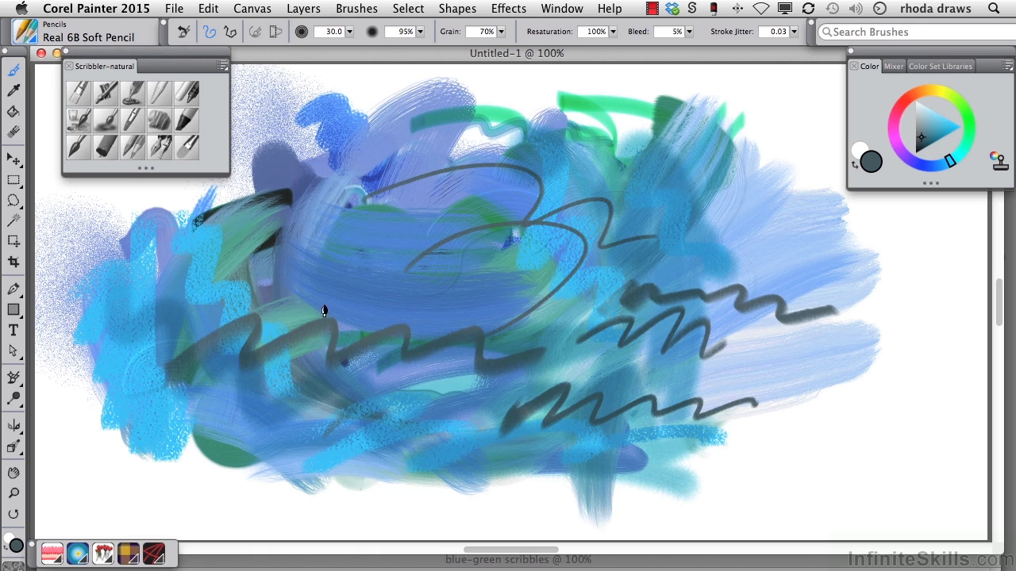
pyautogui.moveTo(367, 280)
pyautogui.mouseDown()
pyautogui.moveTo(503, 295)
pyautogui.moveTo(643, 290)
pyautogui.mouseUp()
pyautogui.moveTo(525, 194)
pyautogui.mouseDown()
pyautogui.moveTo(548, 216)
pyautogui.moveTo(738, 252)
pyautogui.mouseUp()
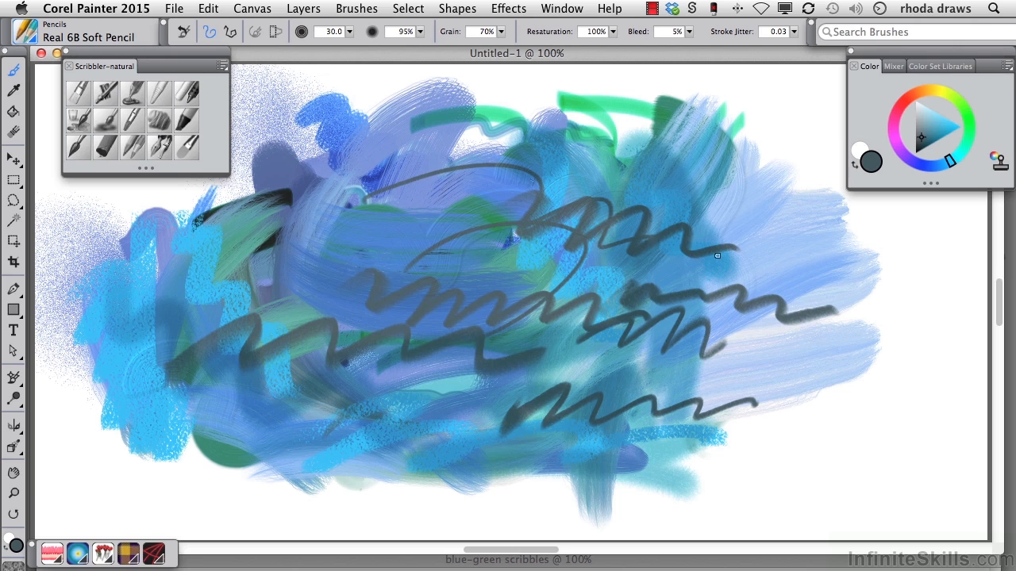
# Step: Draw light-blue Dry Ink loops and curls across the centre and left
pyautogui.click(162, 141)
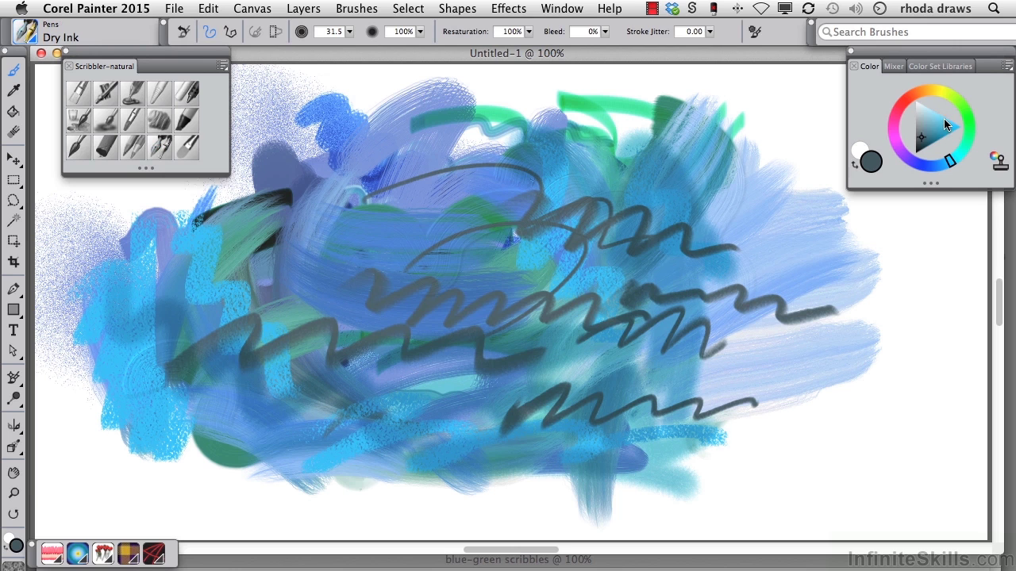
pyautogui.click(944, 125)
pyautogui.moveTo(681, 168)
pyautogui.mouseDown()
pyautogui.moveTo(402, 344)
pyautogui.moveTo(281, 377)
pyautogui.mouseUp()
pyautogui.moveTo(129, 313)
pyautogui.mouseDown()
pyautogui.moveTo(302, 355)
pyautogui.moveTo(380, 396)
pyautogui.mouseUp()
pyautogui.moveTo(647, 199)
pyautogui.mouseDown()
pyautogui.moveTo(621, 313)
pyautogui.moveTo(620, 209)
pyautogui.moveTo(683, 260)
pyautogui.mouseUp()
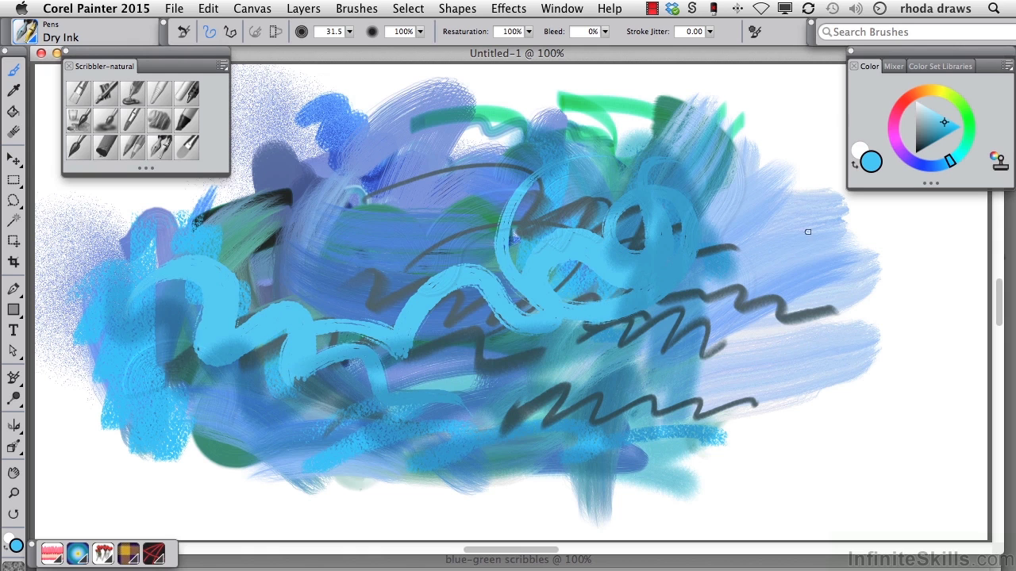
# Step: Paint two wavy Wet Bristle strokes down the right edge and a curved one on the left
pyautogui.click(186, 148)
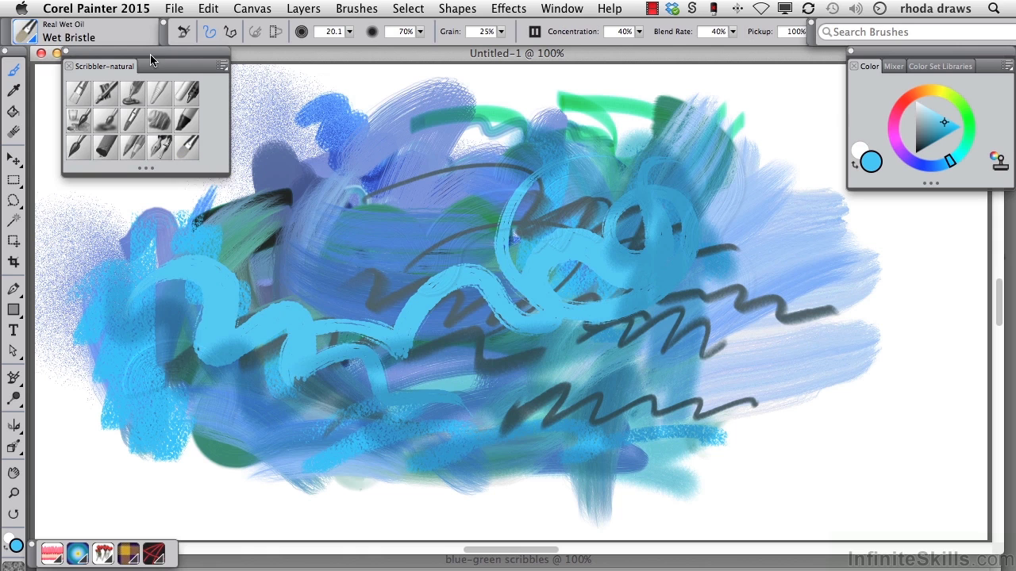
pyautogui.moveTo(780, 125)
pyautogui.mouseDown()
pyautogui.moveTo(789, 135)
pyautogui.moveTo(776, 434)
pyautogui.mouseUp()
pyautogui.moveTo(742, 123); pyautogui.dragTo(754, 475)
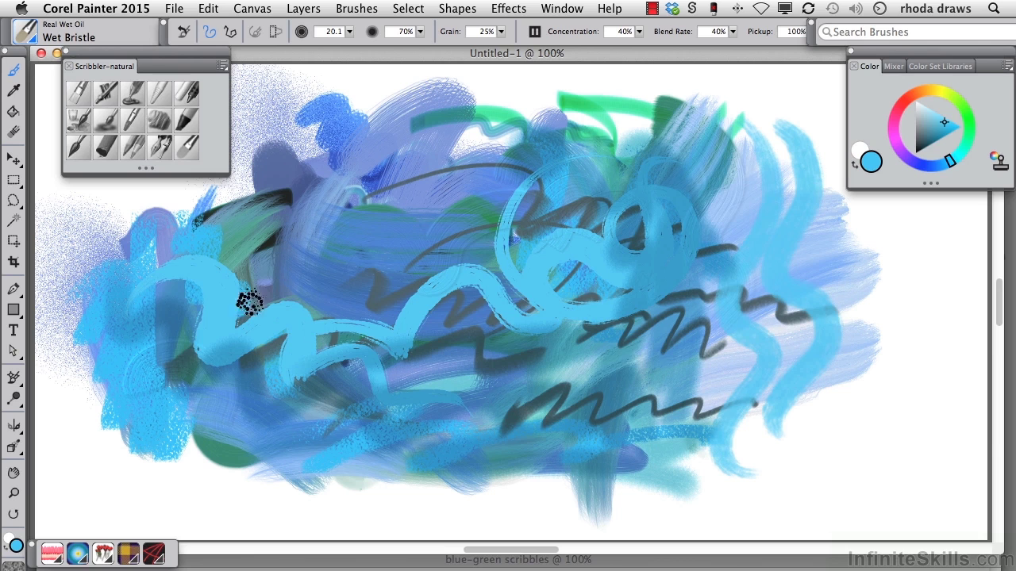
pyautogui.moveTo(138, 213); pyautogui.dragTo(208, 325)
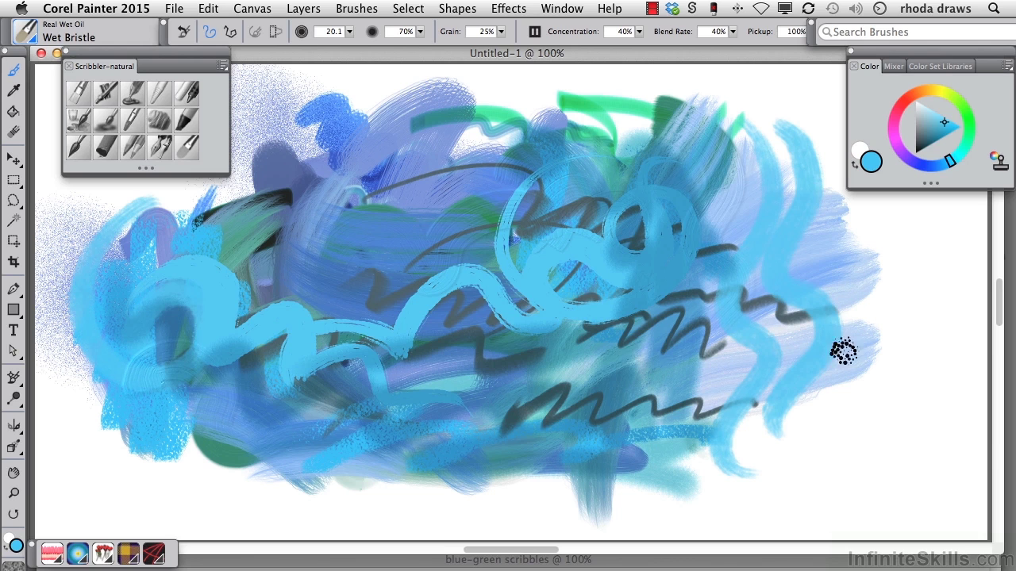